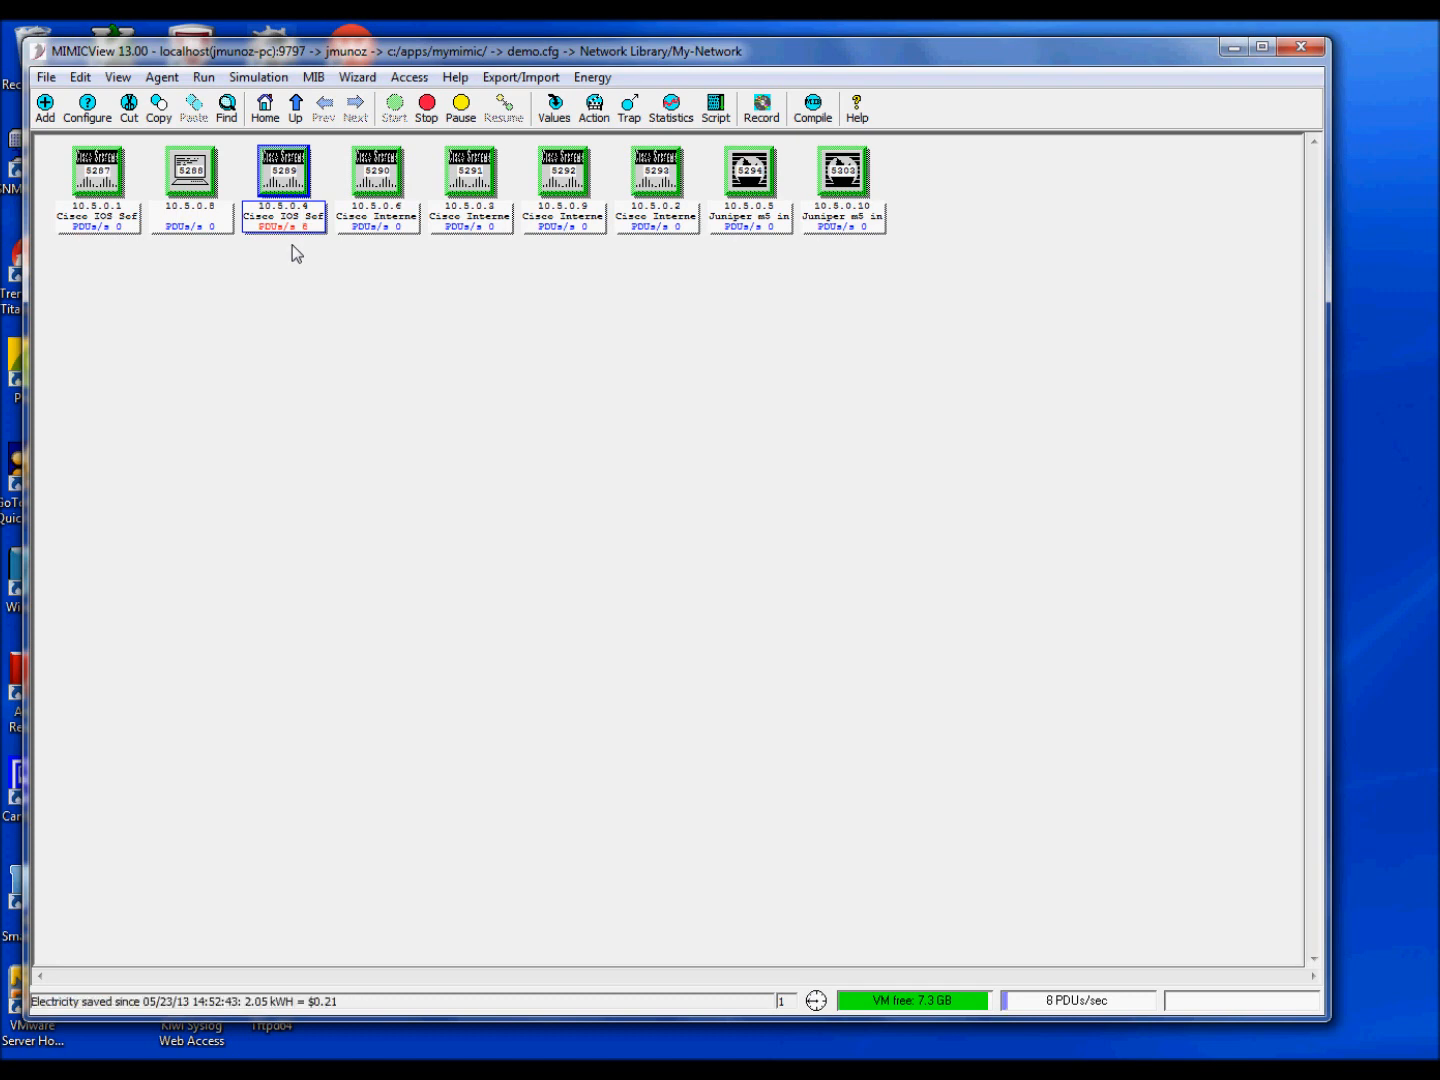
Step: Open the object simulation settings for agent 5289 (10.5.0.4), select ifInOctets under ifEntry, and check its per-instance values
{"action": "right_click", "coordinate": [286, 172]}
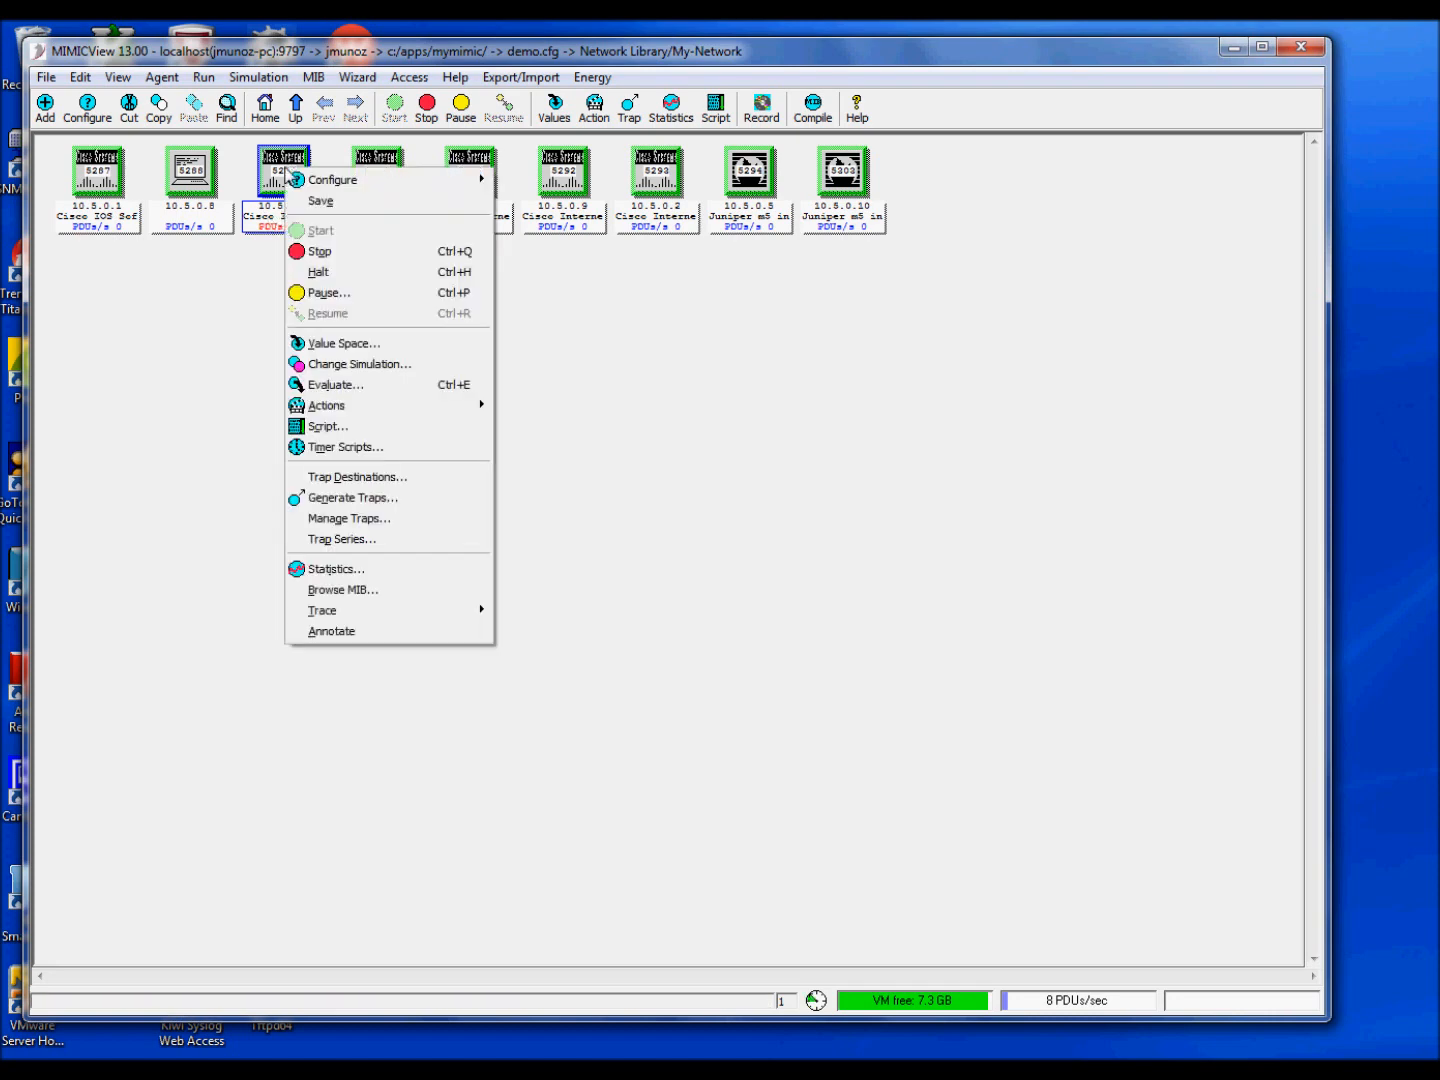
{"action": "left_click", "coordinate": [329, 366]}
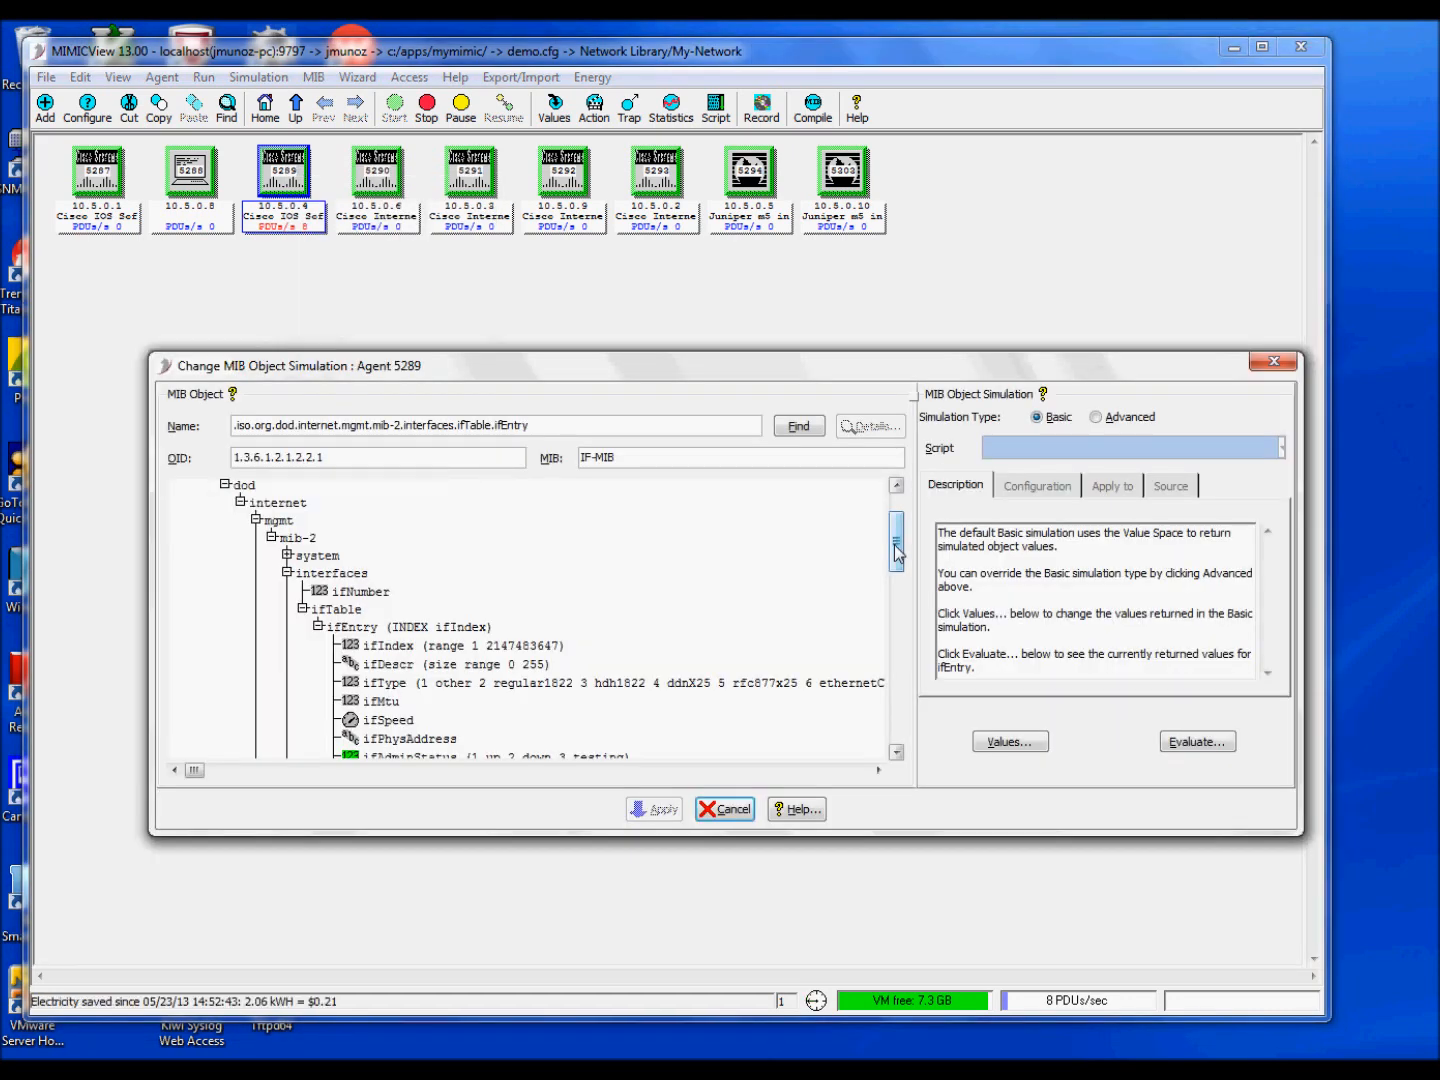
{"action": "mouse_move", "coordinate": [897, 553]}
{"action": "left_mouse_down"}
{"action": "mouse_move", "coordinate": [901, 541]}
{"action": "mouse_move", "coordinate": [890, 645]}
{"action": "mouse_move", "coordinate": [896, 552]}
{"action": "left_mouse_up"}
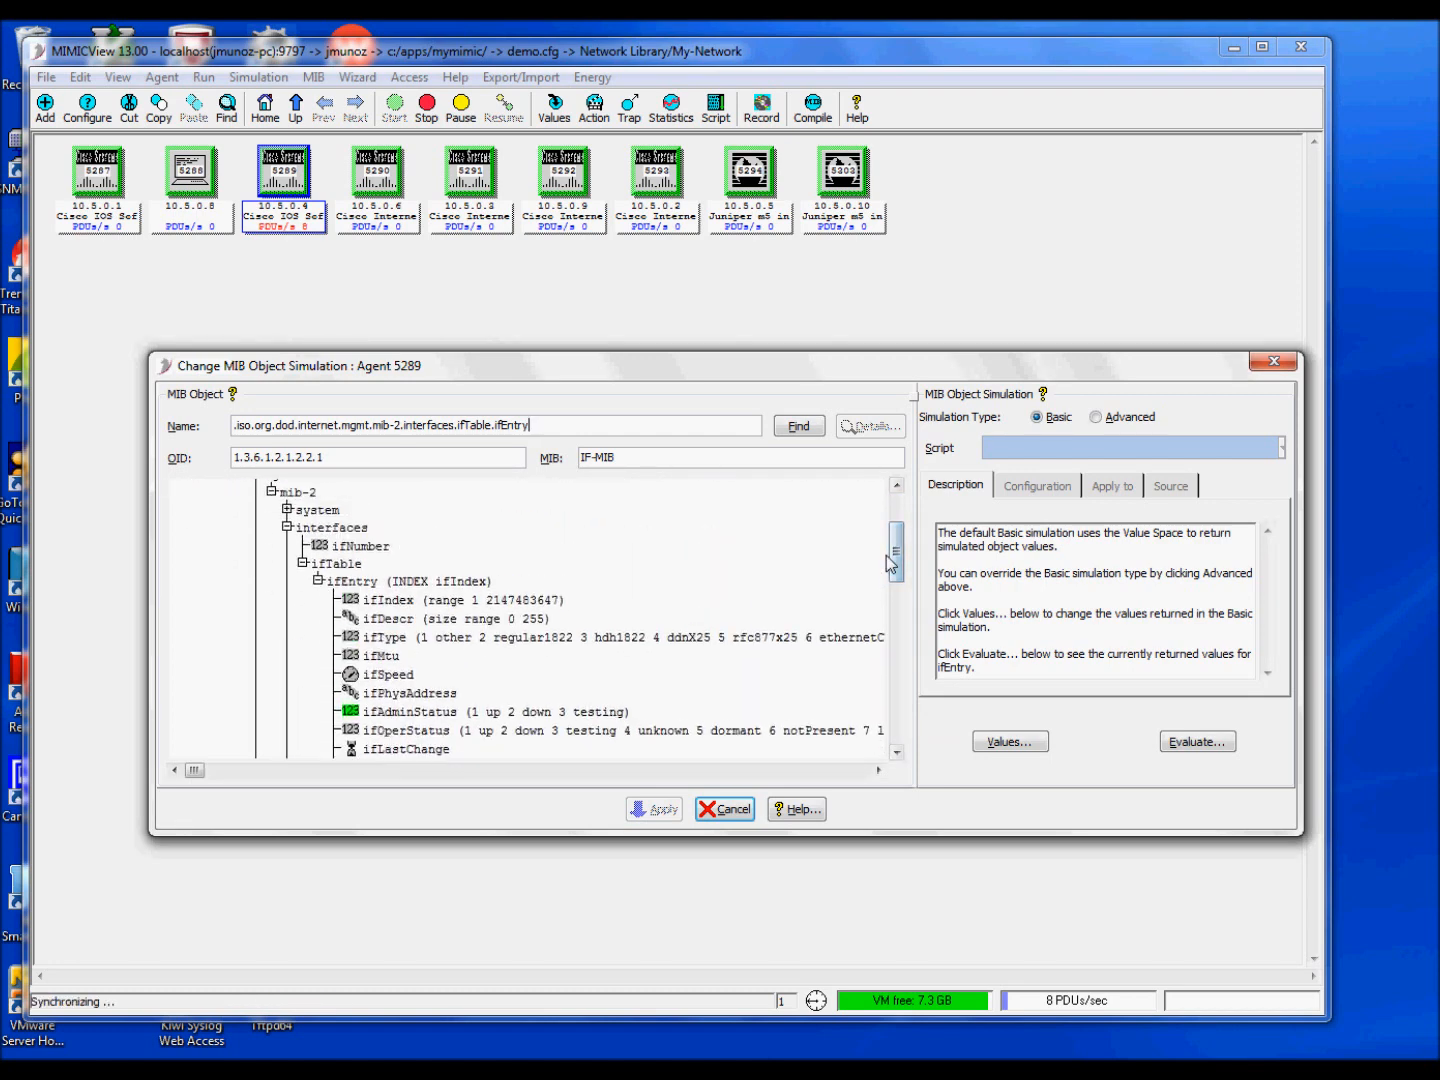
{"action": "left_click_drag", "start_coordinate": [895, 547], "coordinate": [897, 584]}
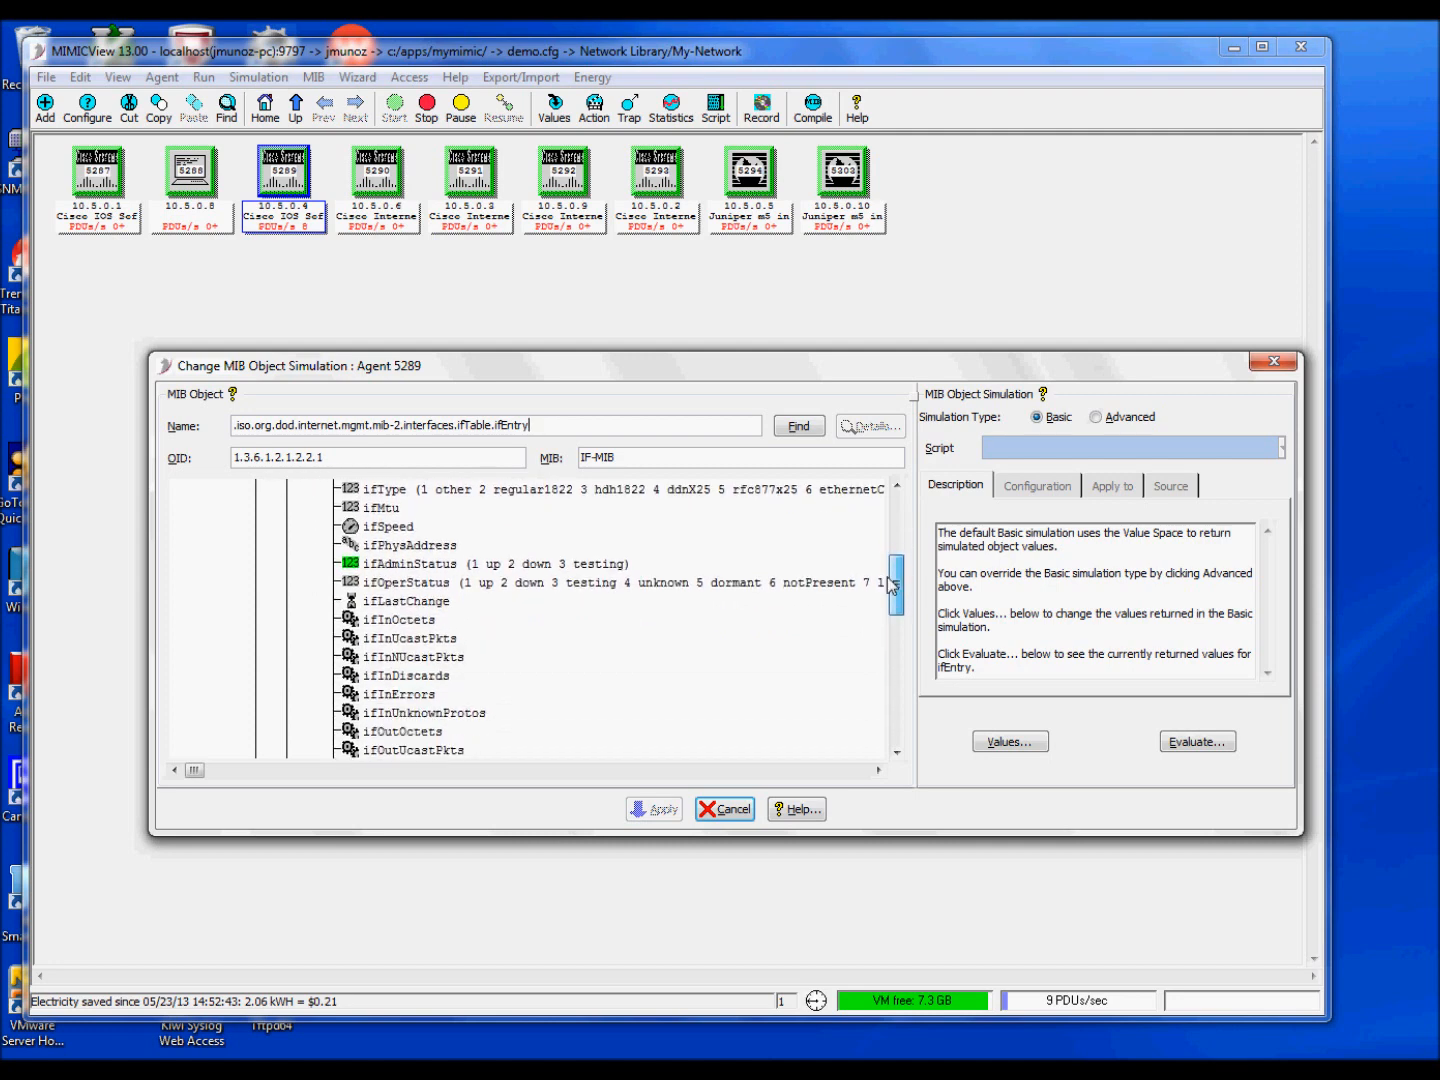
{"action": "left_click", "coordinate": [430, 621]}
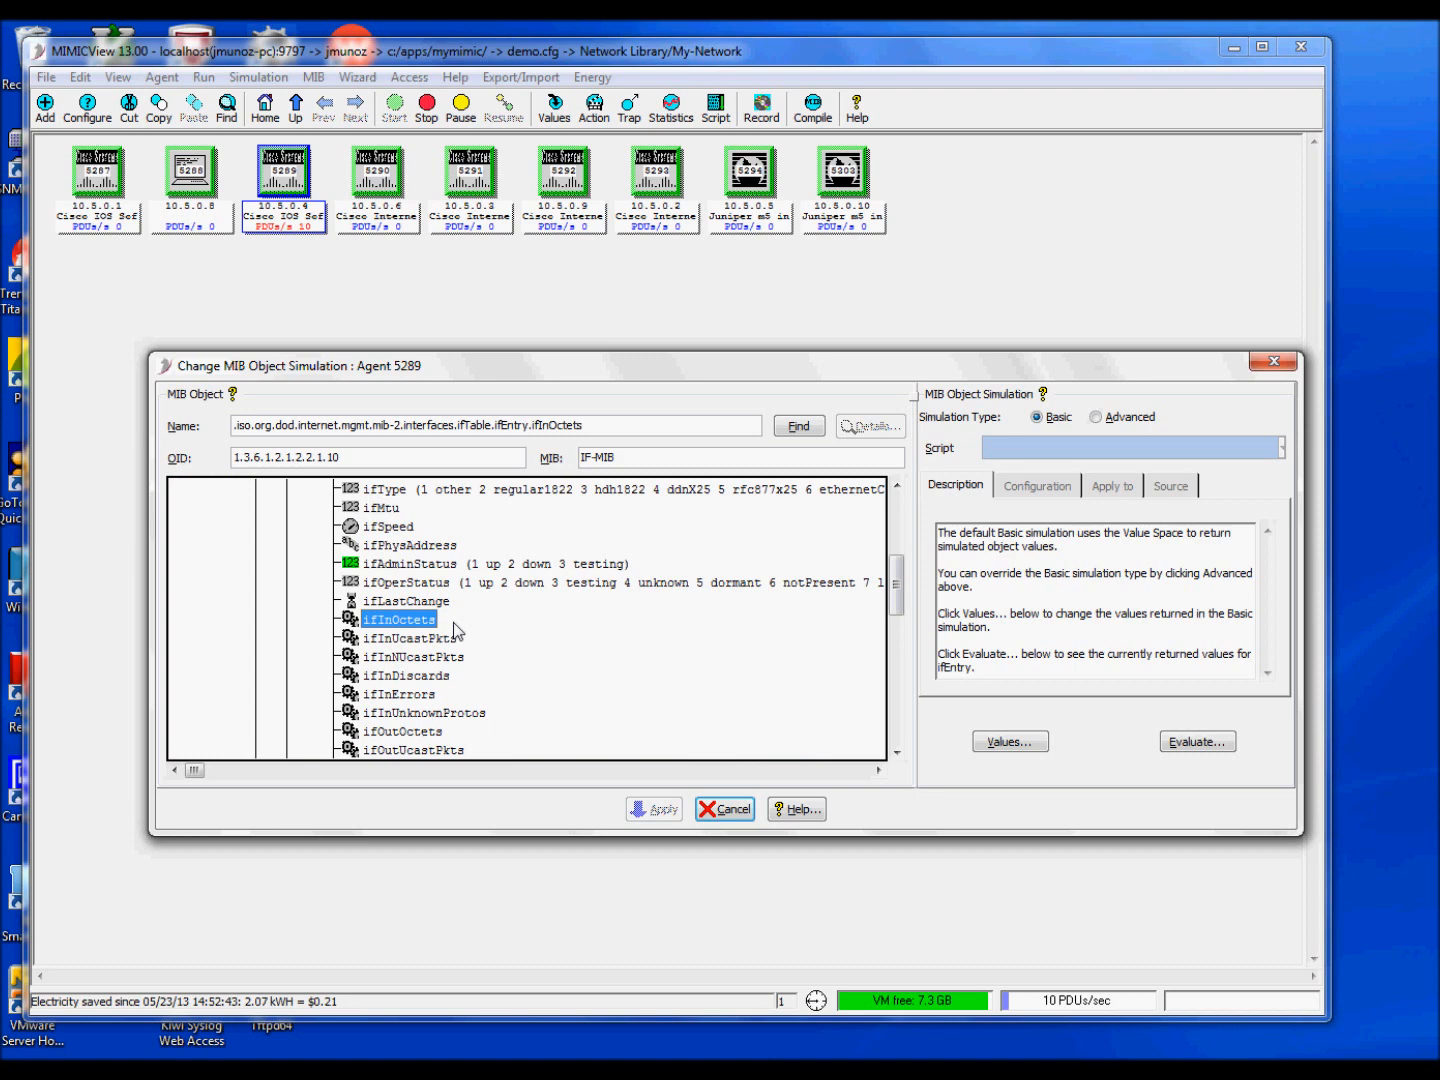
{"action": "left_click", "coordinate": [1008, 741]}
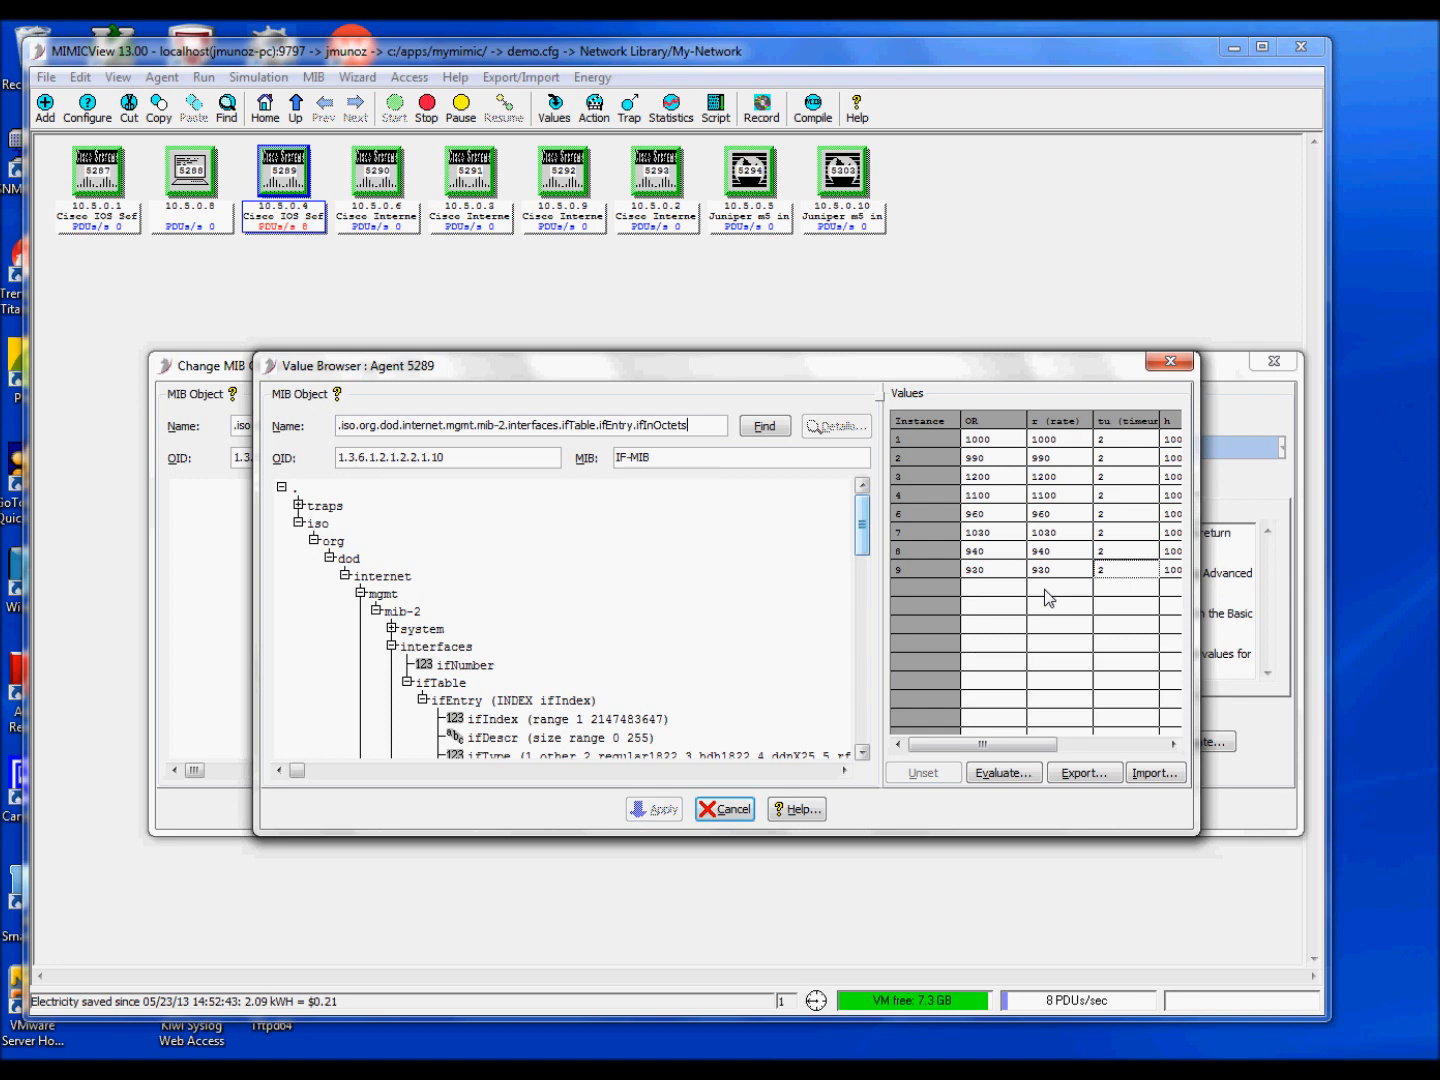
{"action": "left_click", "coordinate": [725, 809]}
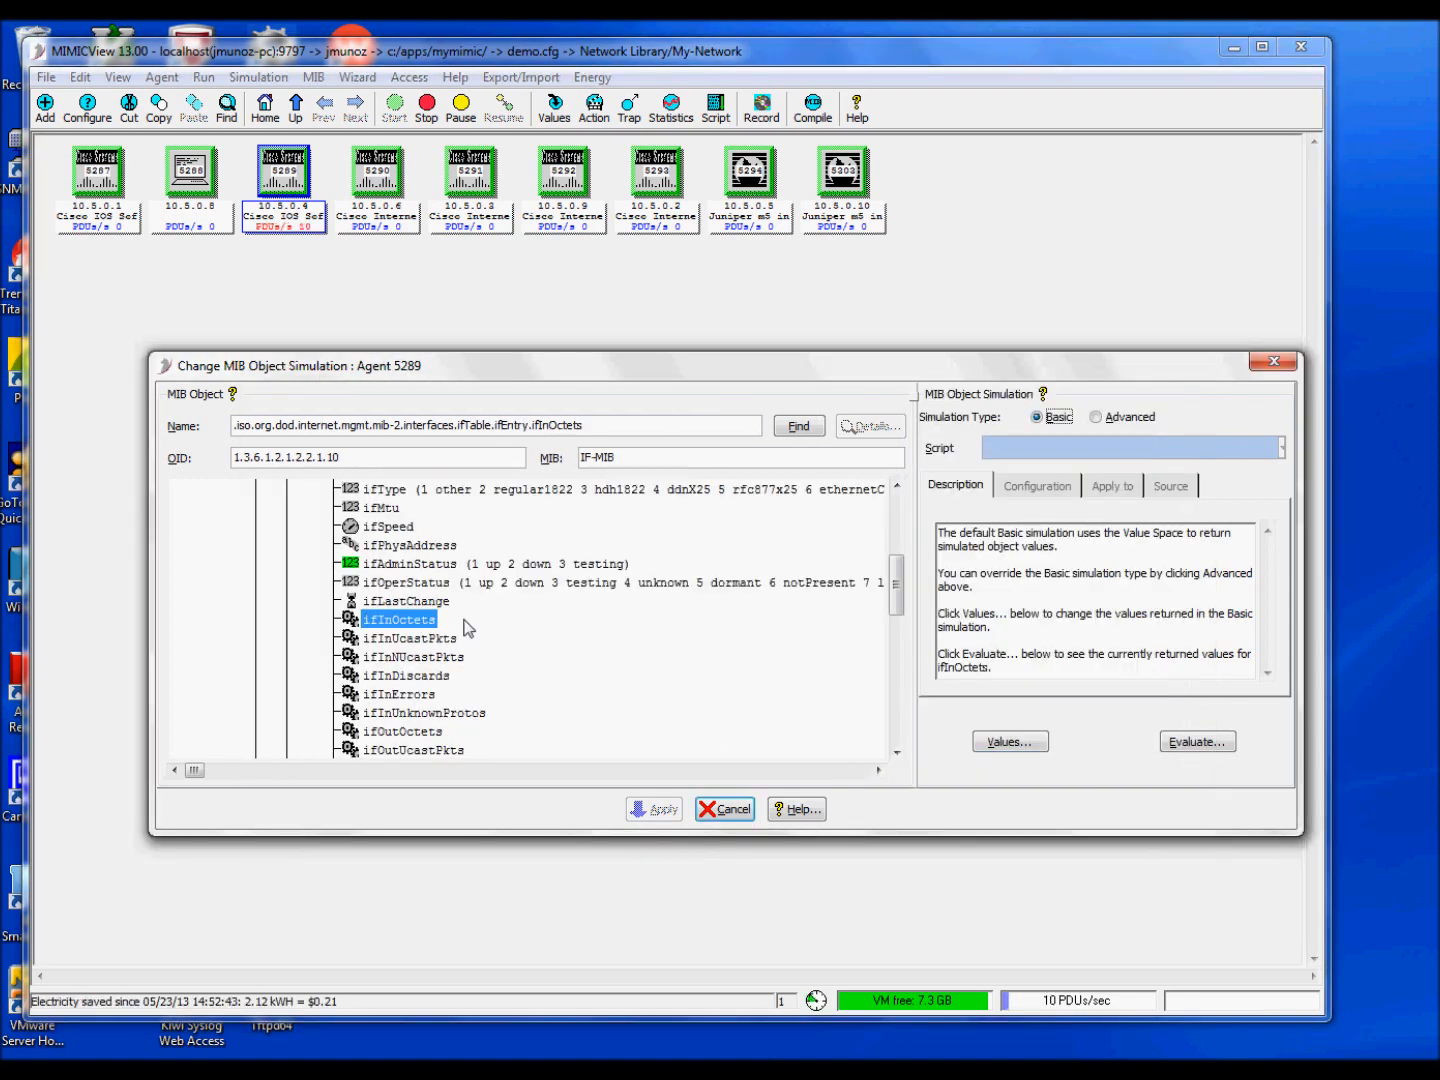
Step: Set the ifInOctets simulation type to Advanced and choose the Random rate in range script
{"action": "left_click", "coordinate": [1097, 418]}
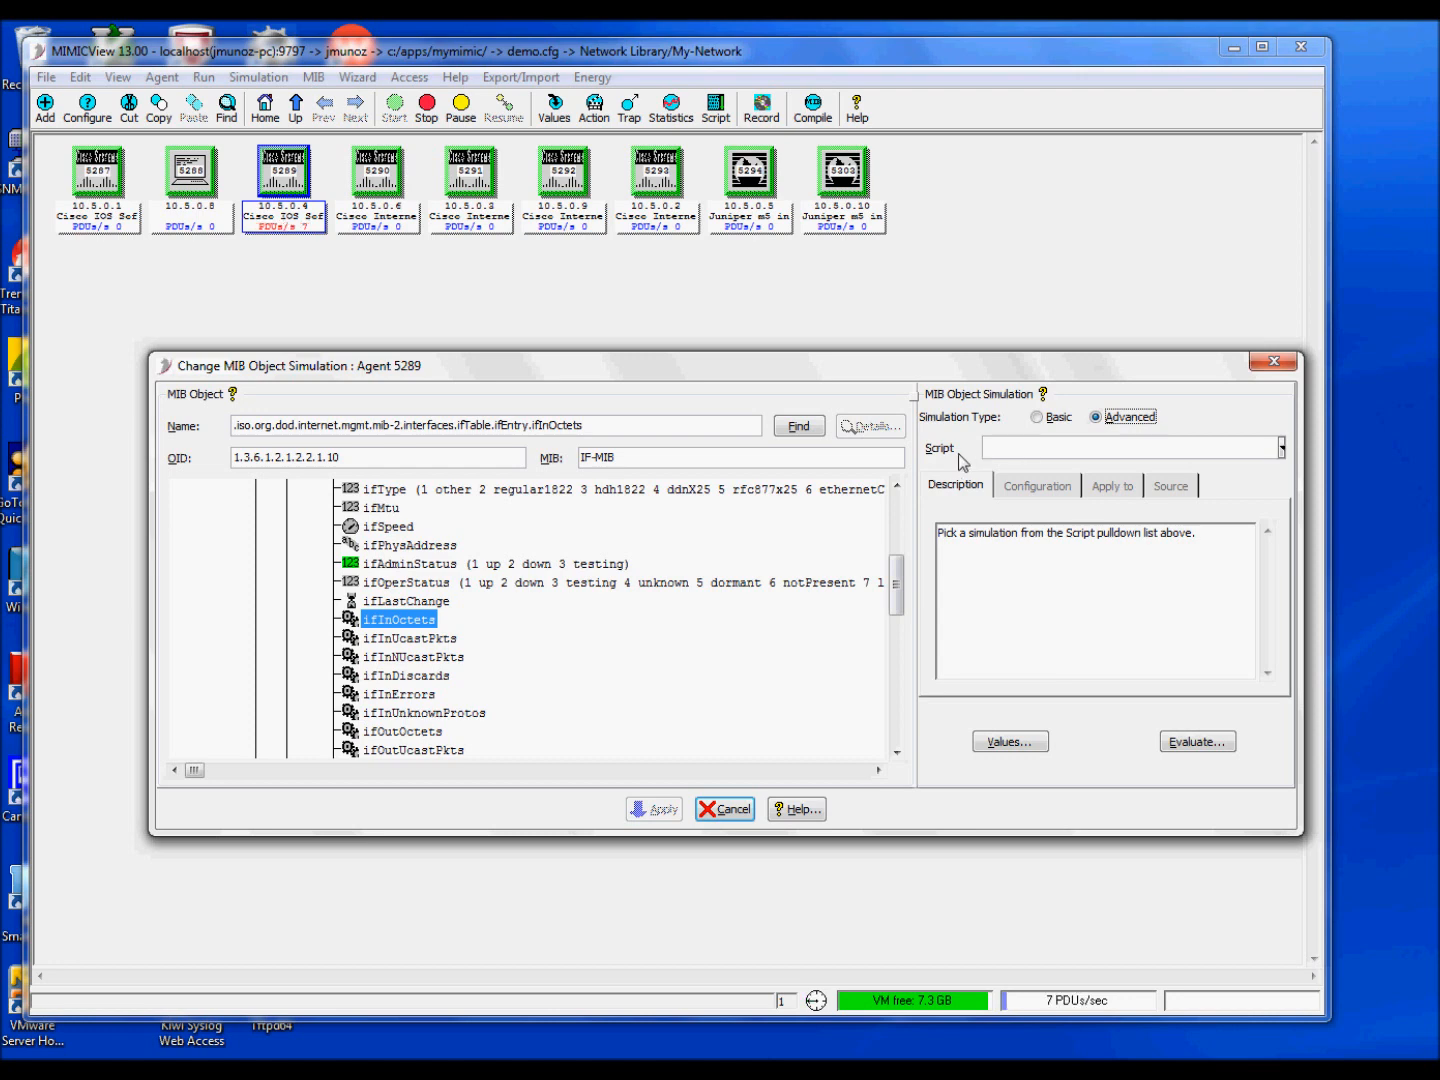
{"action": "left_click", "coordinate": [1281, 450]}
{"action": "left_click", "coordinate": [1281, 450]}
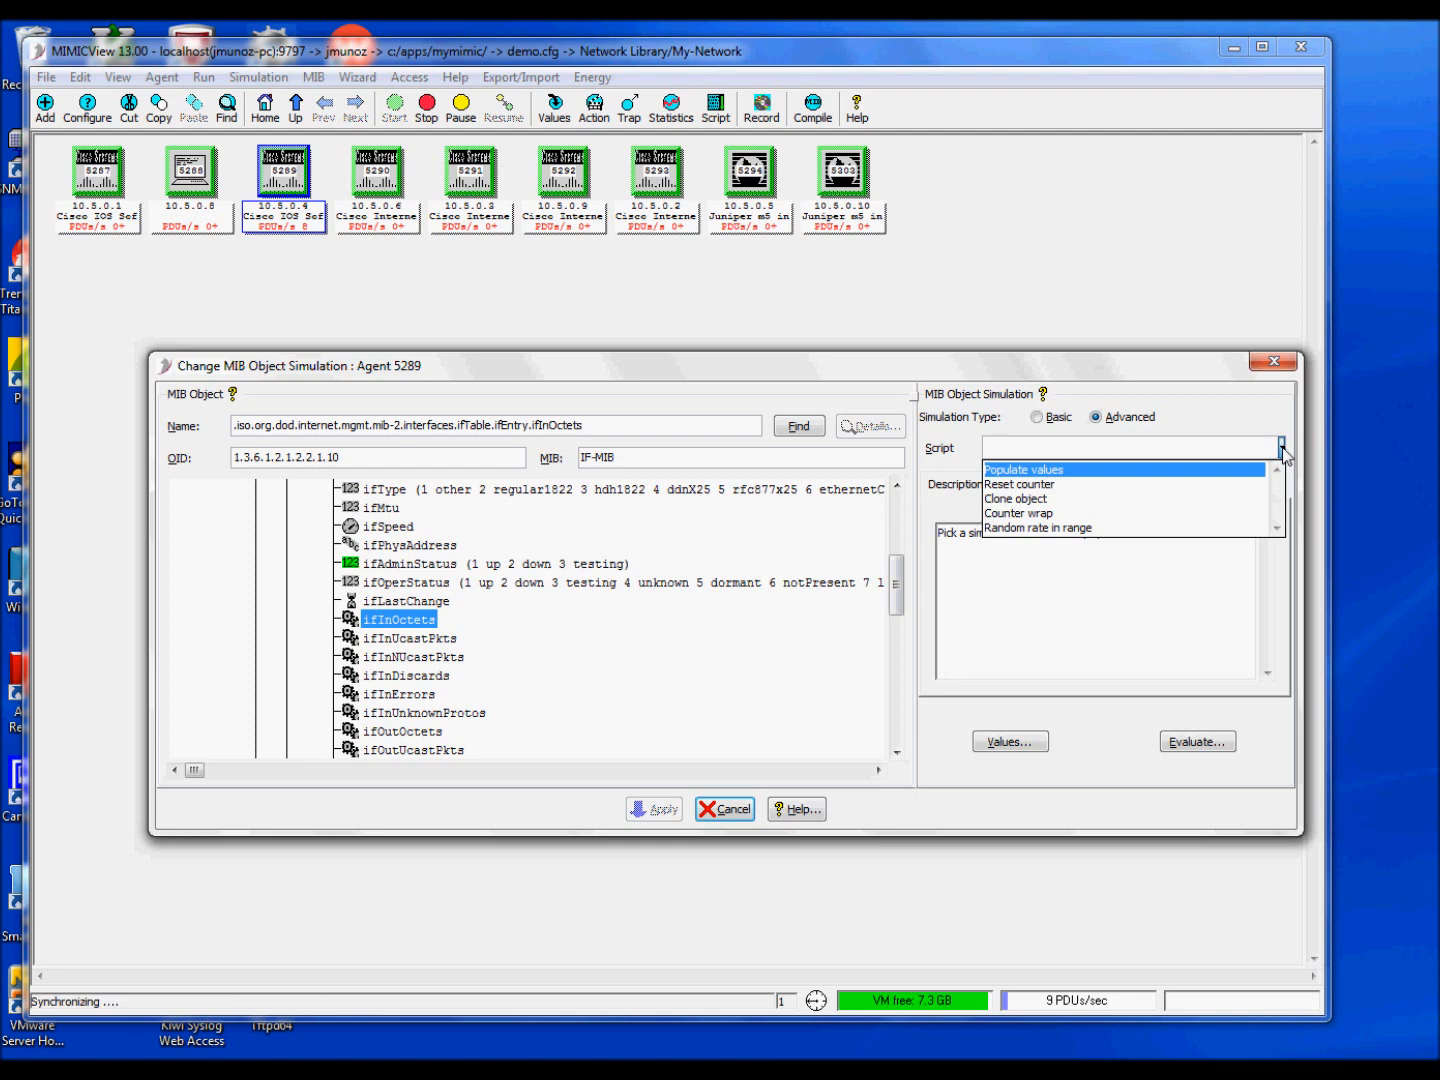
{"action": "left_click", "coordinate": [1075, 528]}
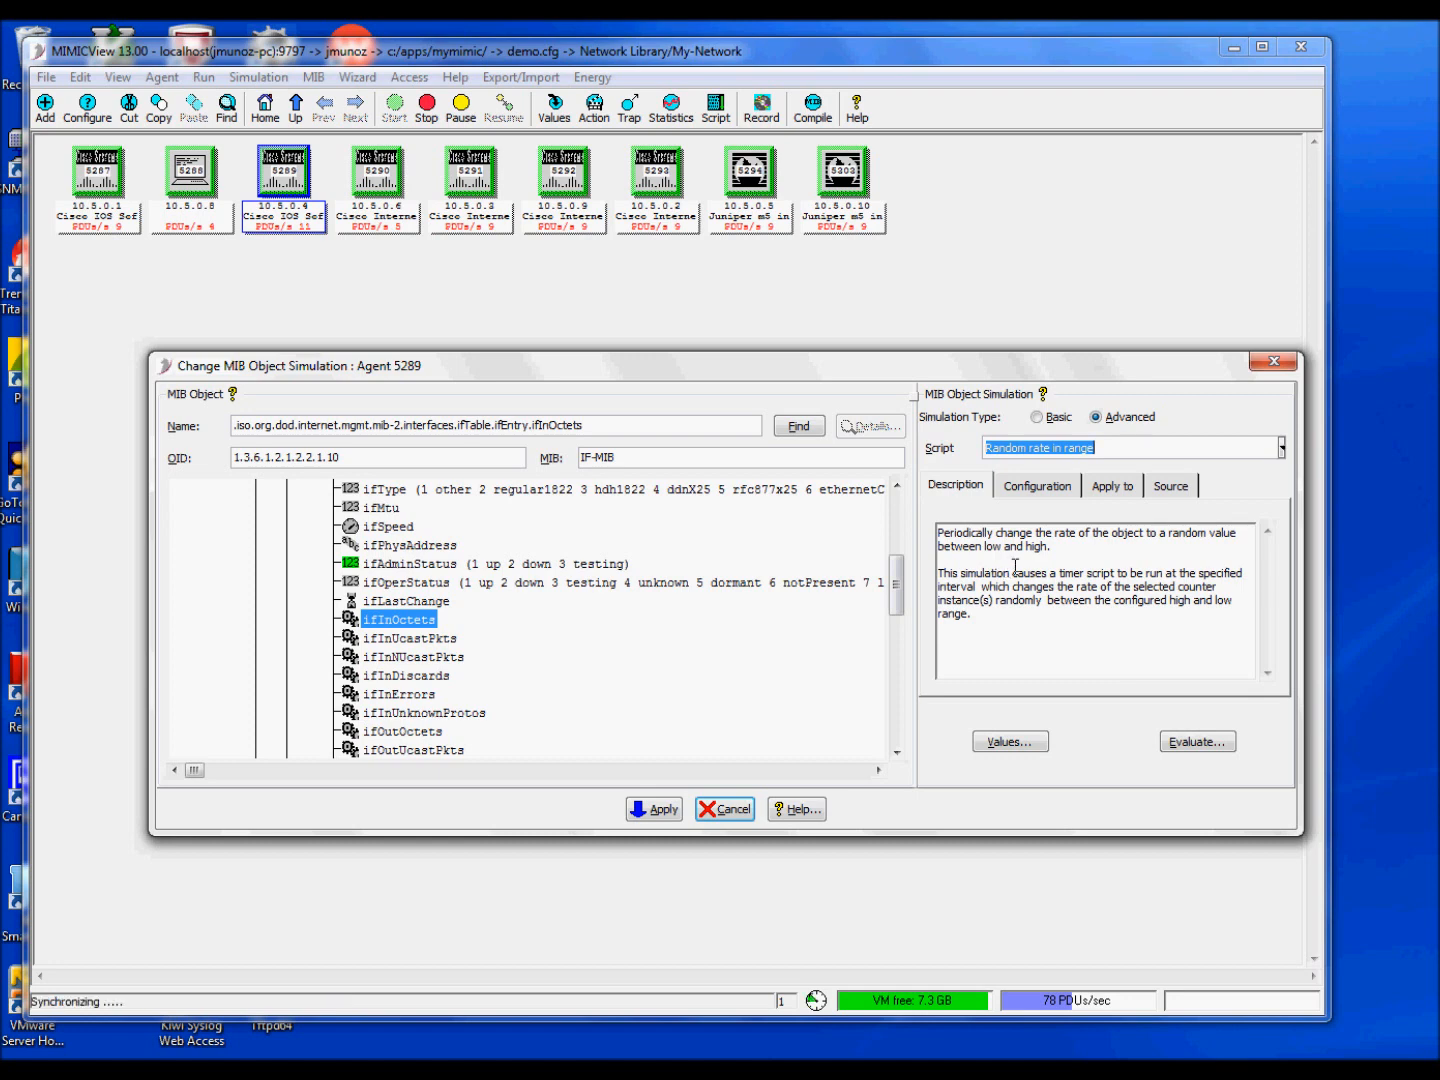
{"action": "left_click", "coordinate": [1281, 449]}
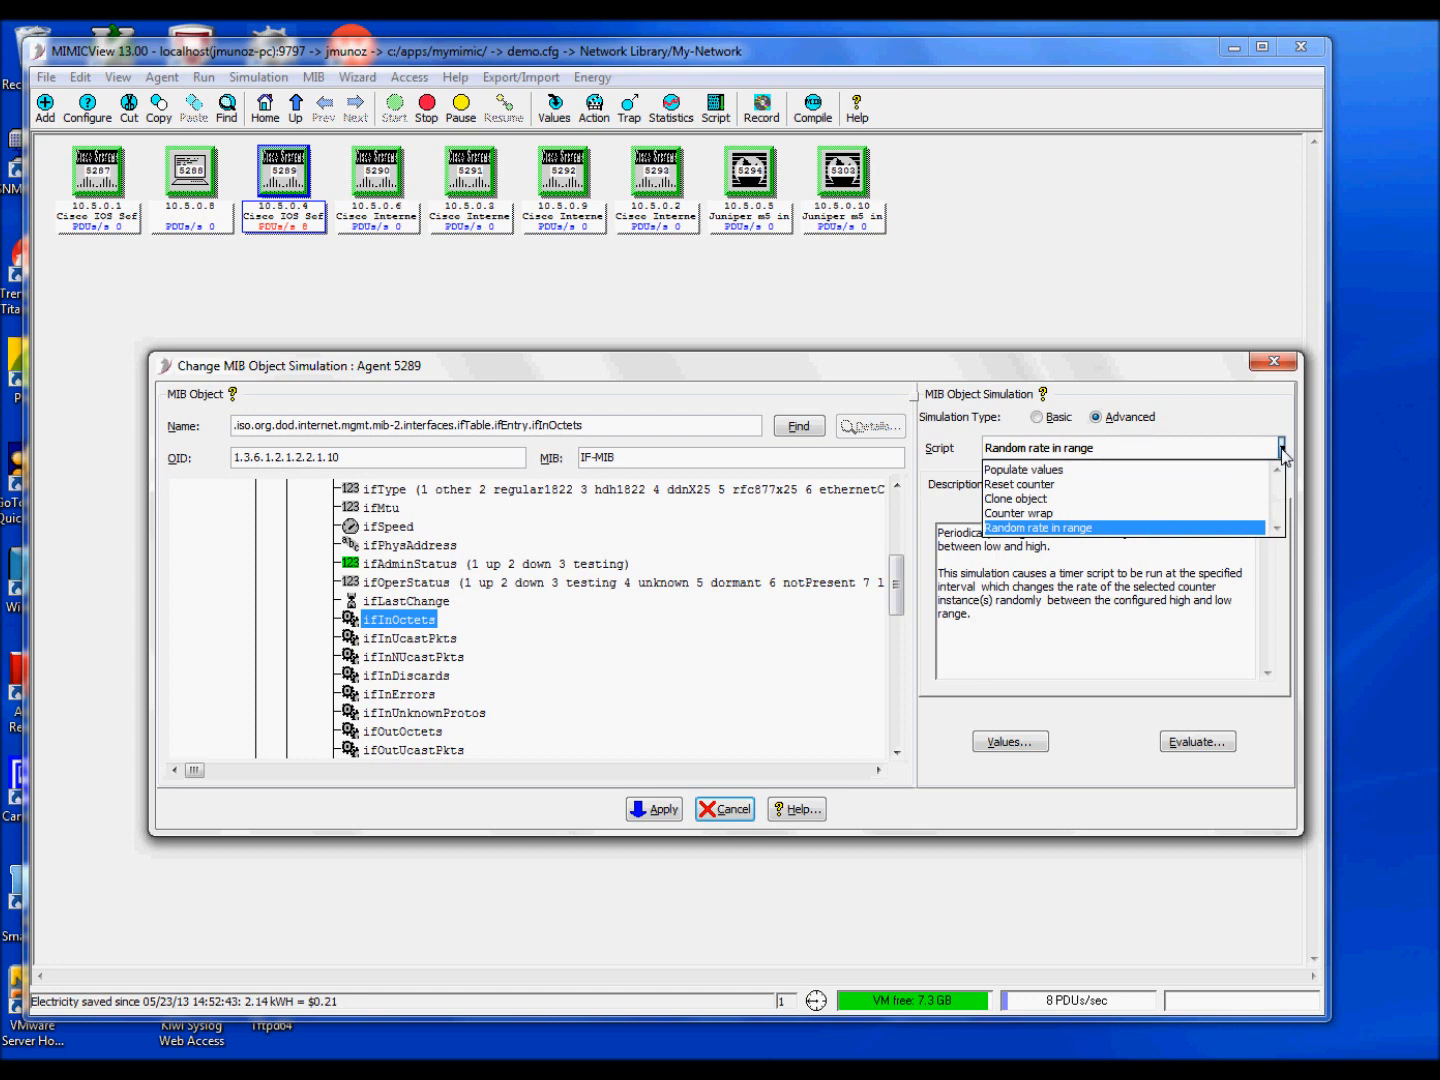
{"action": "left_click", "coordinate": [1040, 484]}
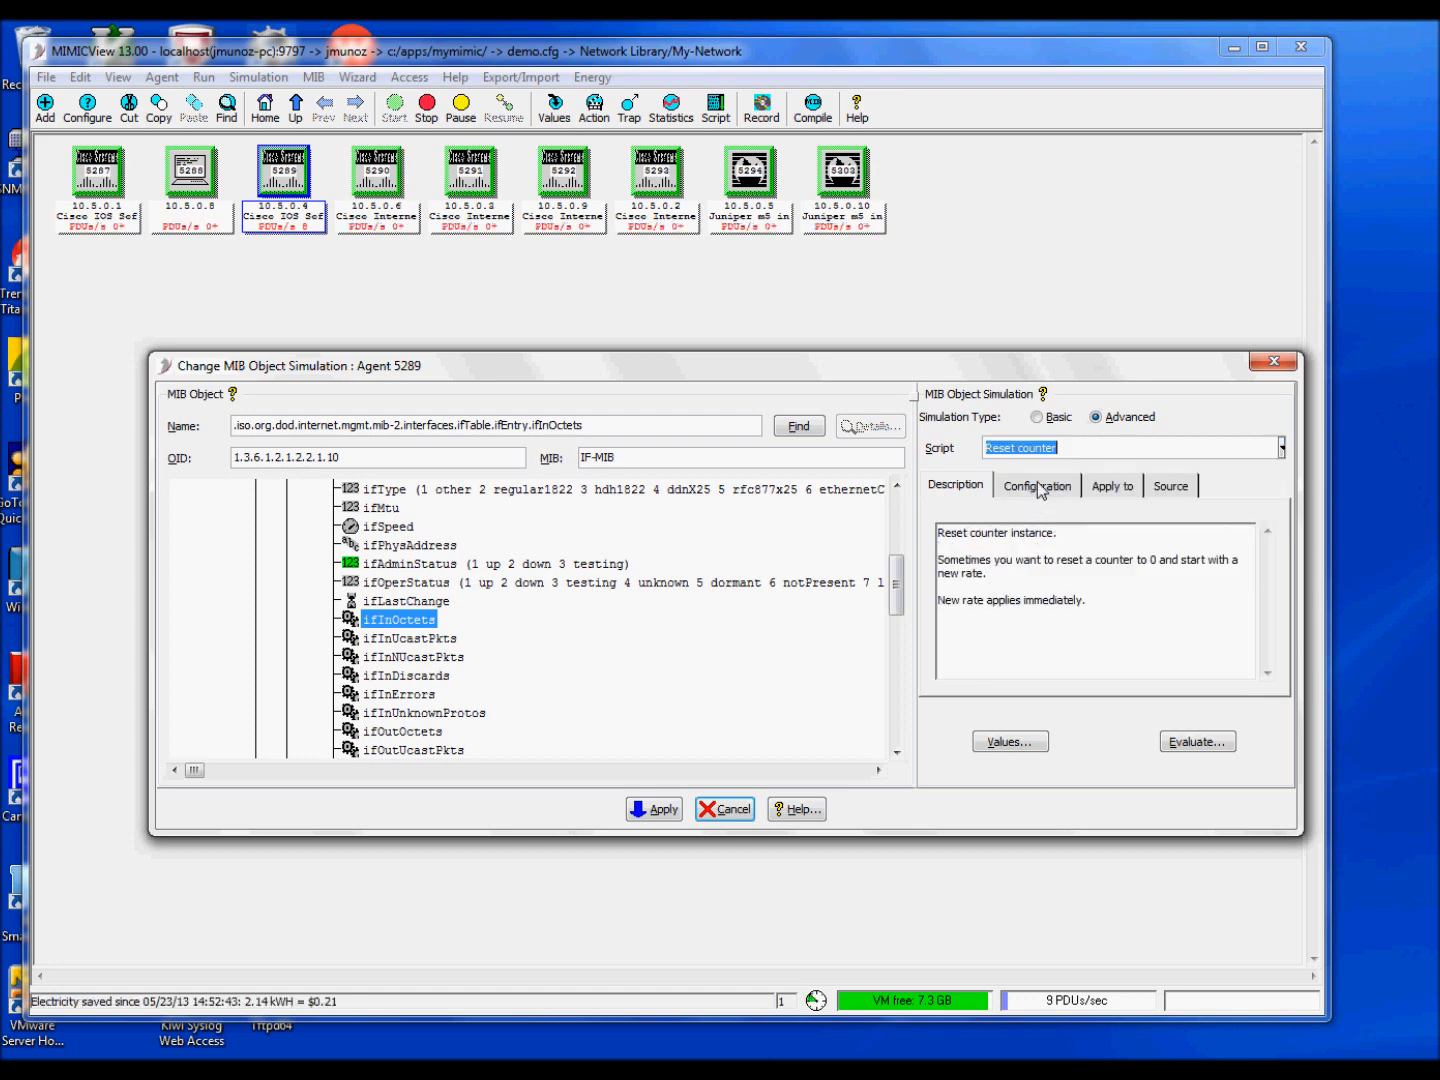
{"action": "left_click", "coordinate": [1281, 448]}
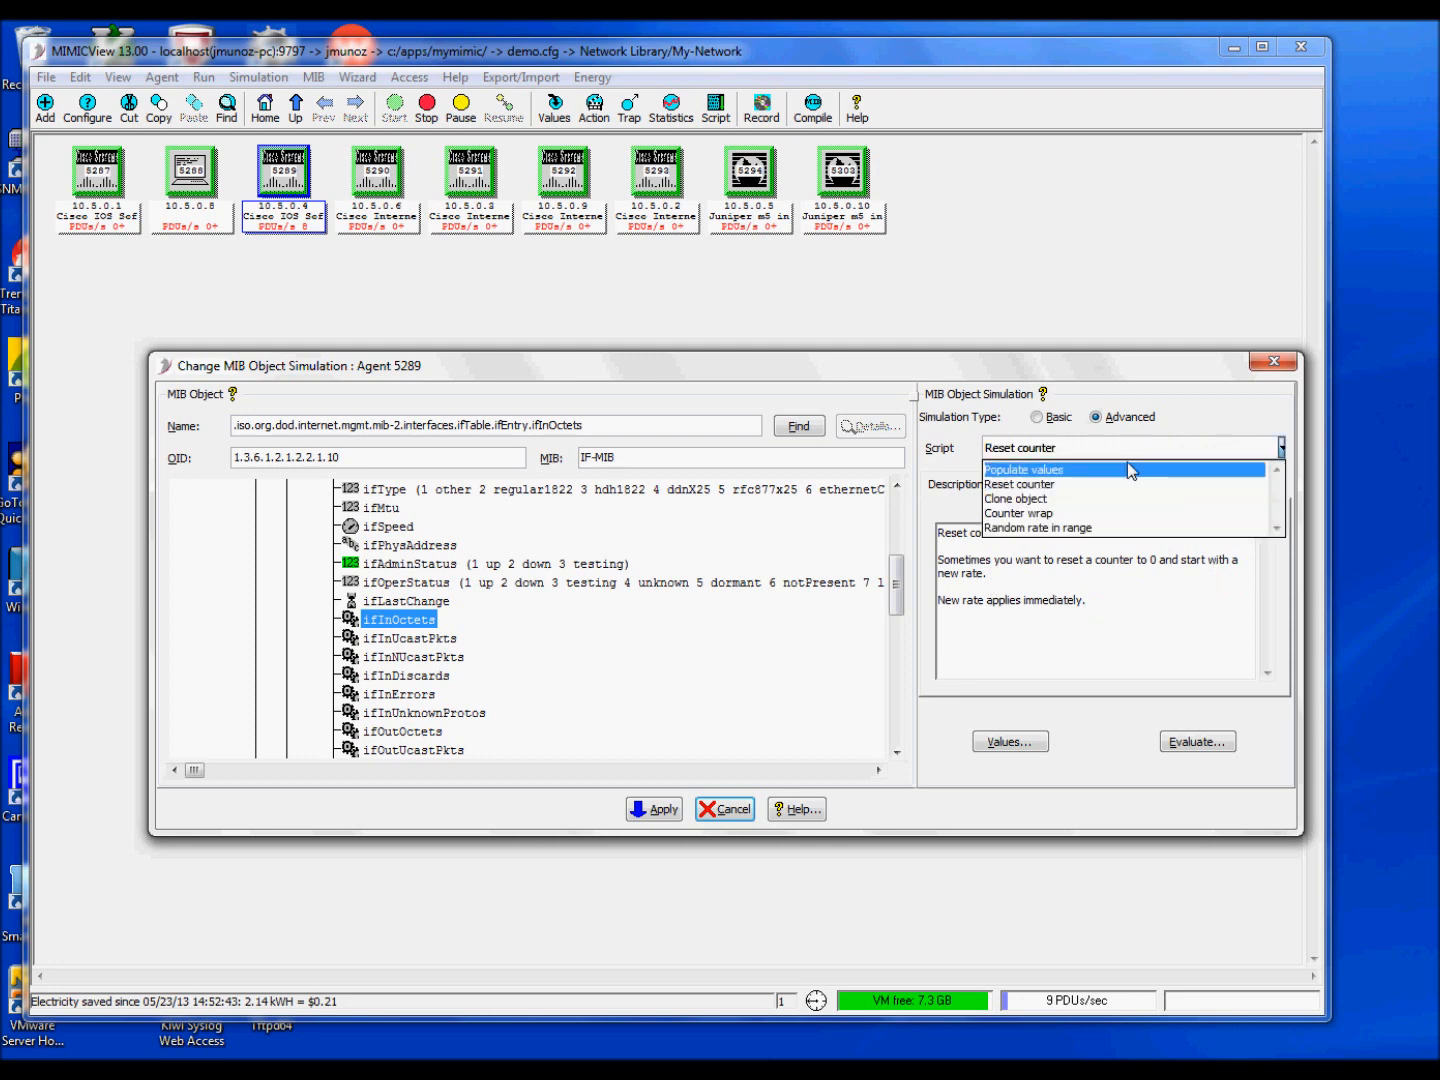
{"action": "left_click", "coordinate": [1033, 499]}
{"action": "key", "text": "Down"}
{"action": "key", "text": "Down"}
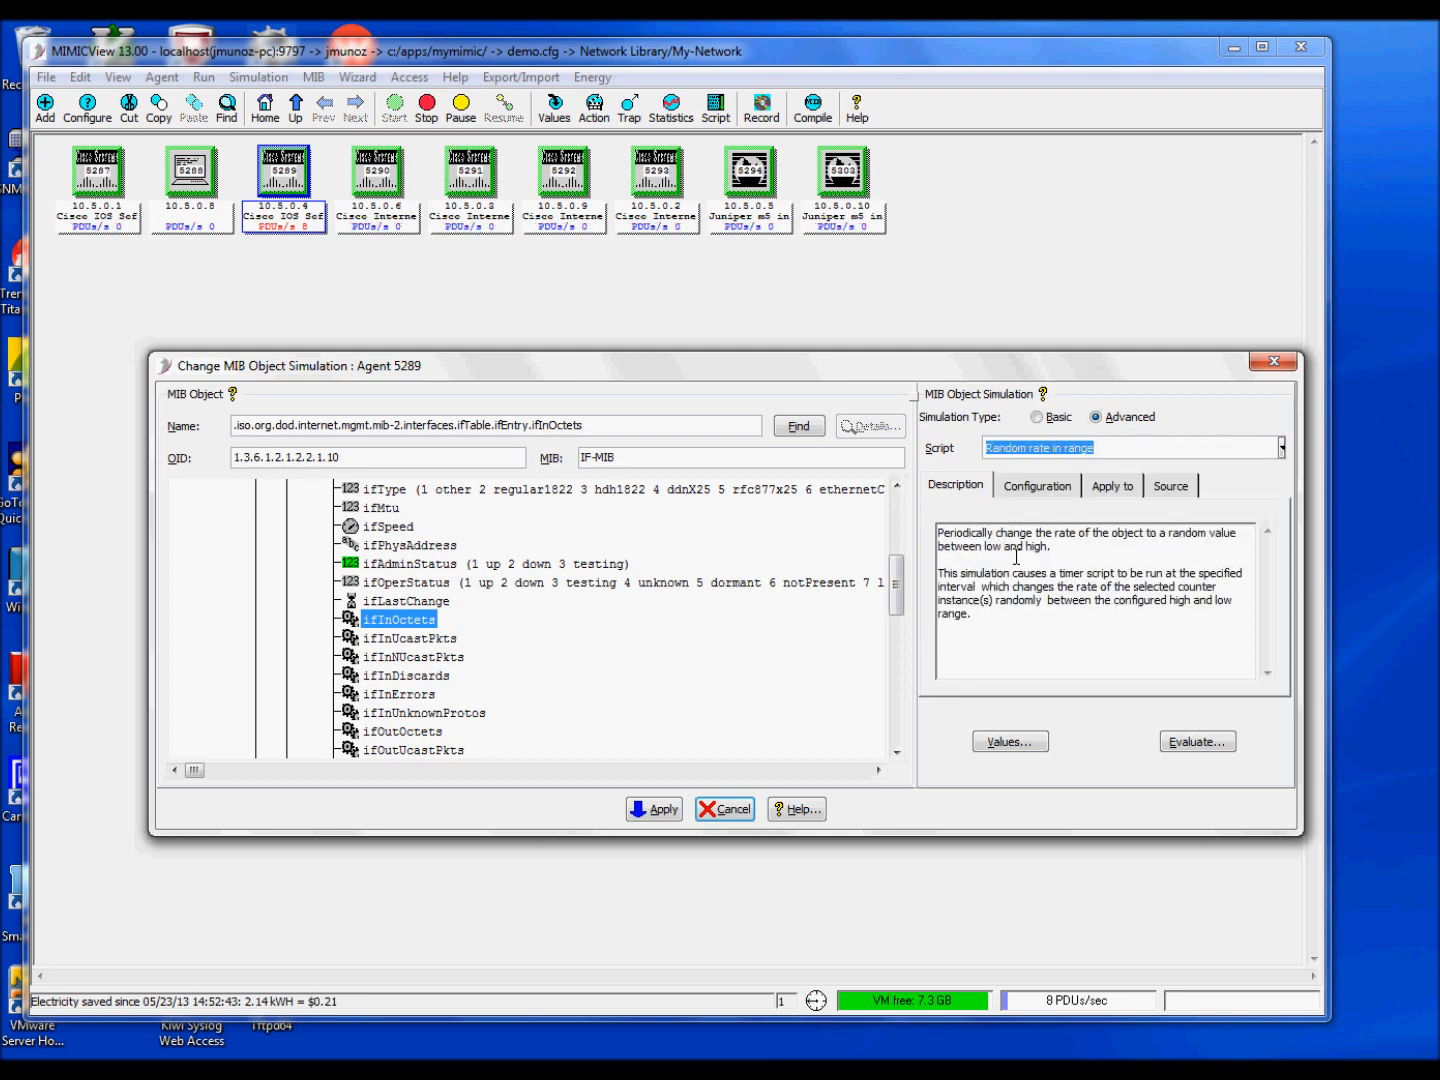
Step: Configure the script for all instances with a low of 100 and a high of 100000, and apply it to this object only
{"action": "left_click", "coordinate": [1037, 486]}
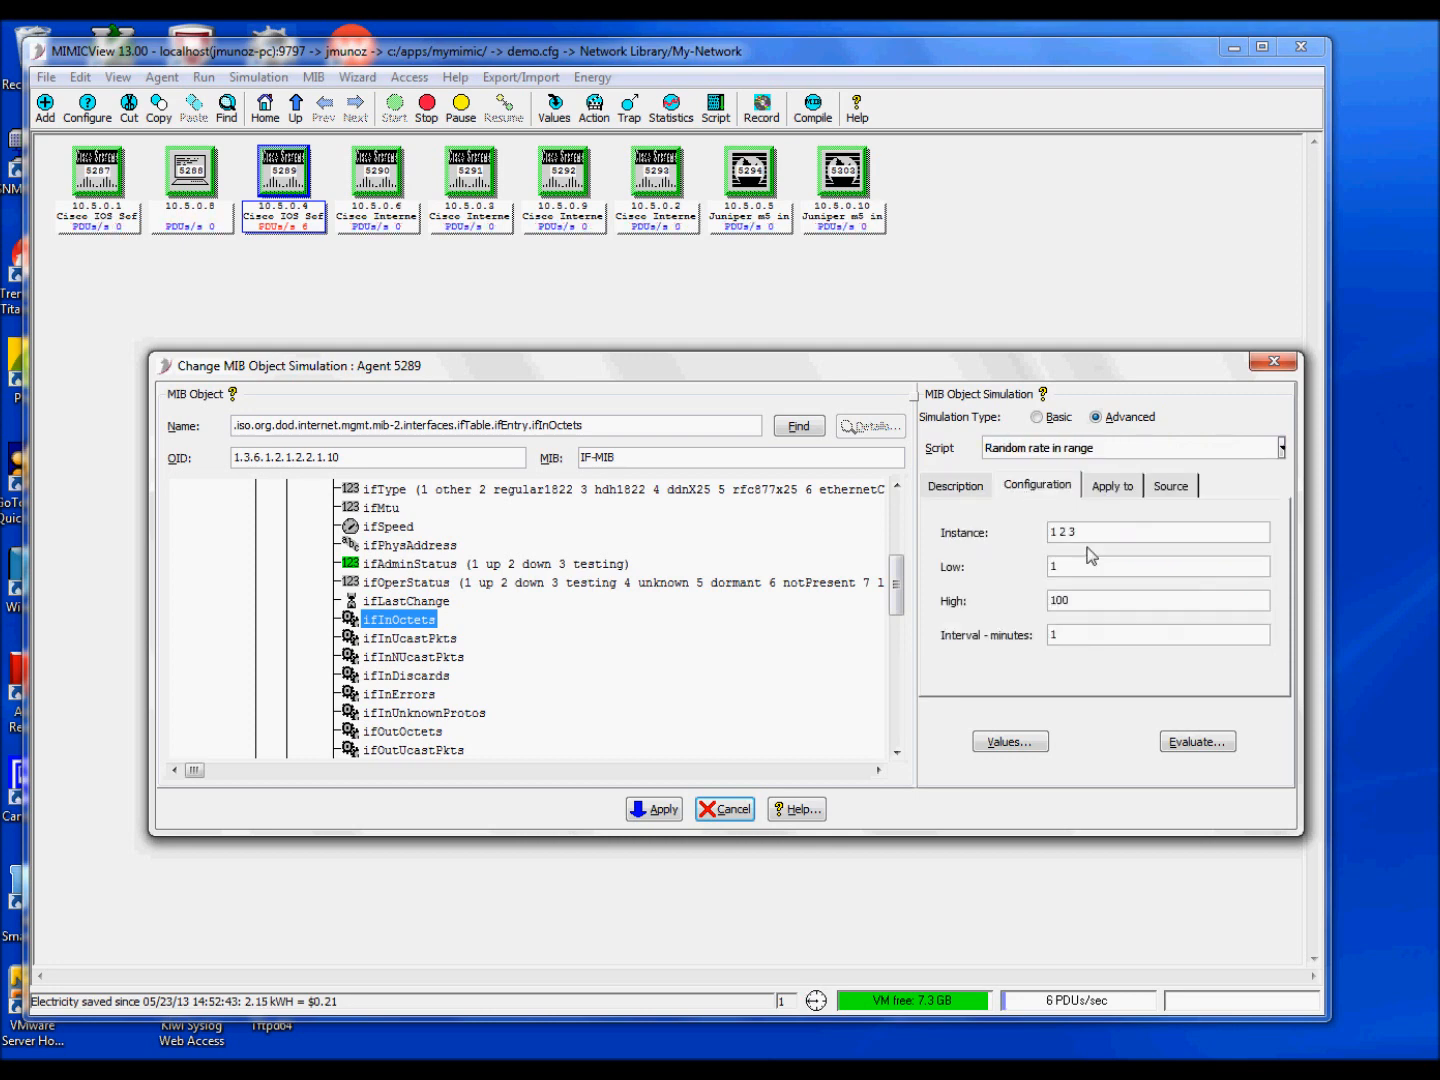
{"action": "key", "text": "BackSpace"}
{"action": "key", "text": "BackSpace"}
{"action": "key", "text": "BackSpace"}
{"action": "key", "text": "BackSpace"}
{"action": "key", "text": "BackSpace"}
{"action": "type", "text": "all"}
{"action": "left_click", "coordinate": [1084, 566]}
{"action": "type", "text": "00"}
{"action": "left_click", "coordinate": [1090, 606]}
{"action": "type", "text": "000"}
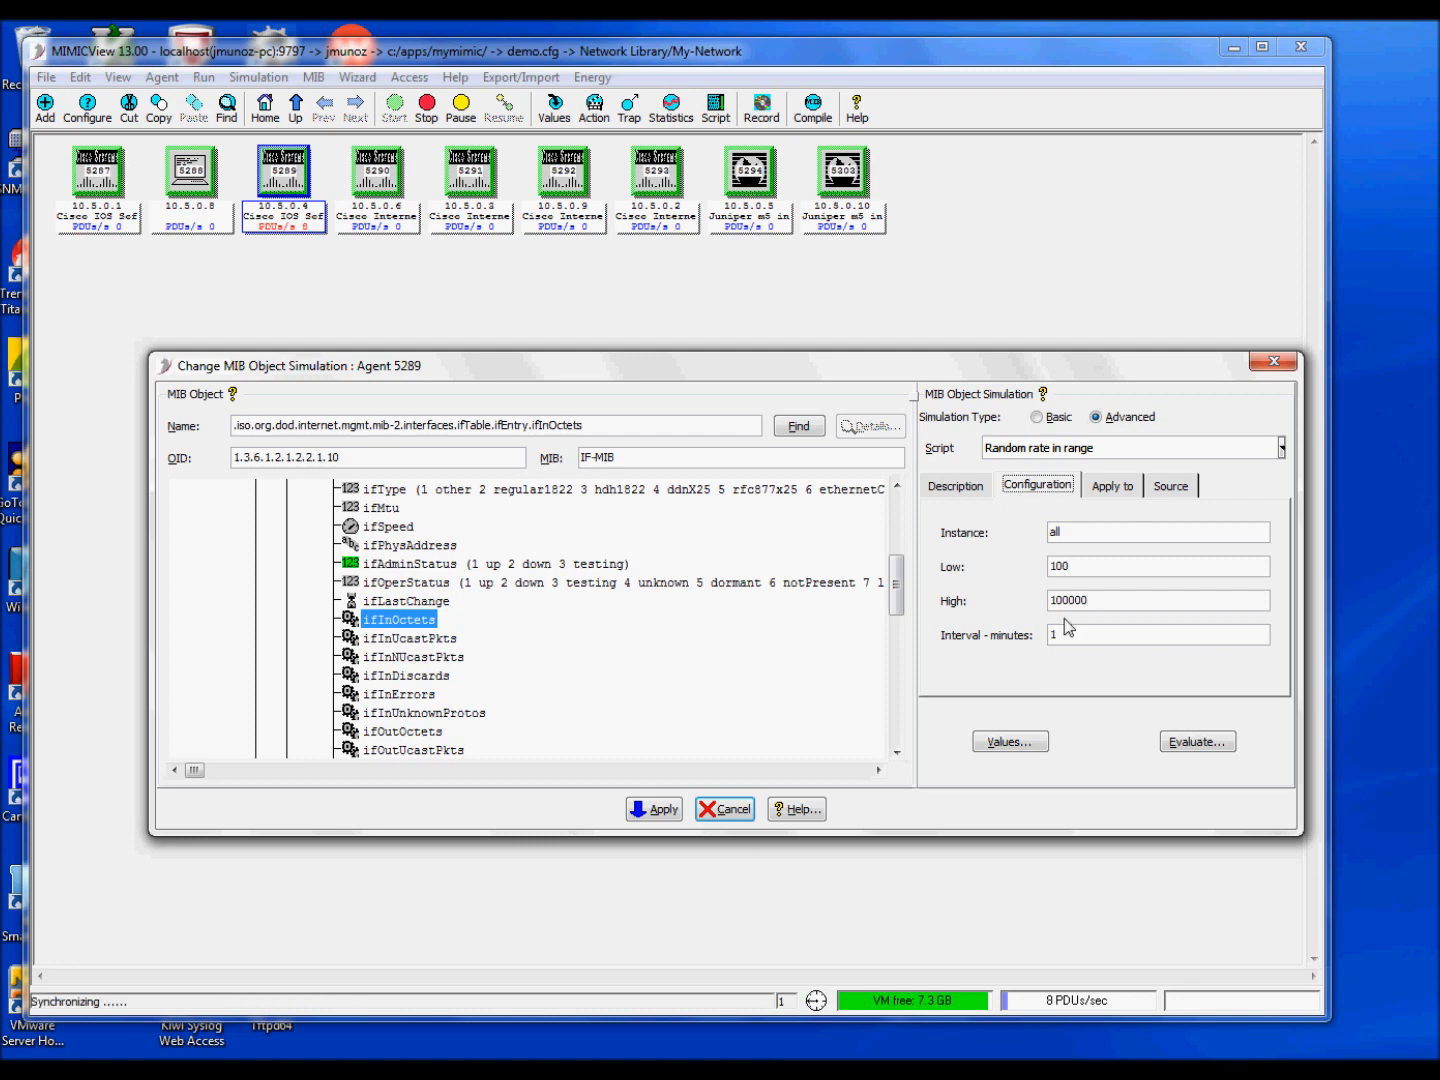
{"action": "left_click", "coordinate": [1115, 487]}
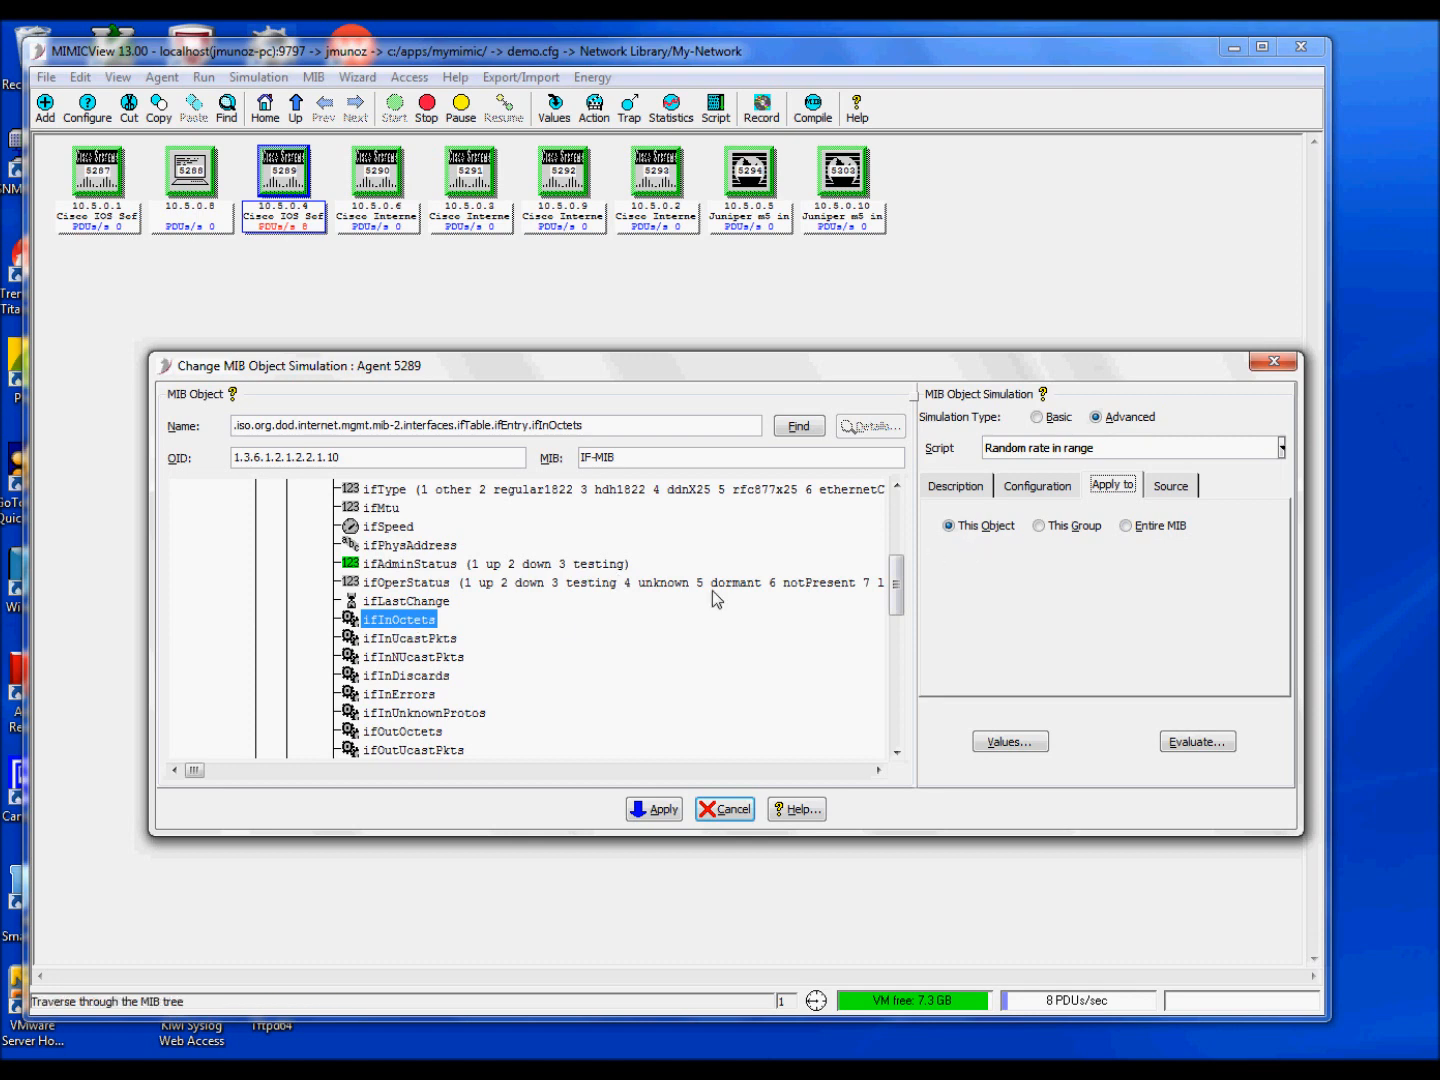
{"action": "left_click", "coordinate": [652, 812]}
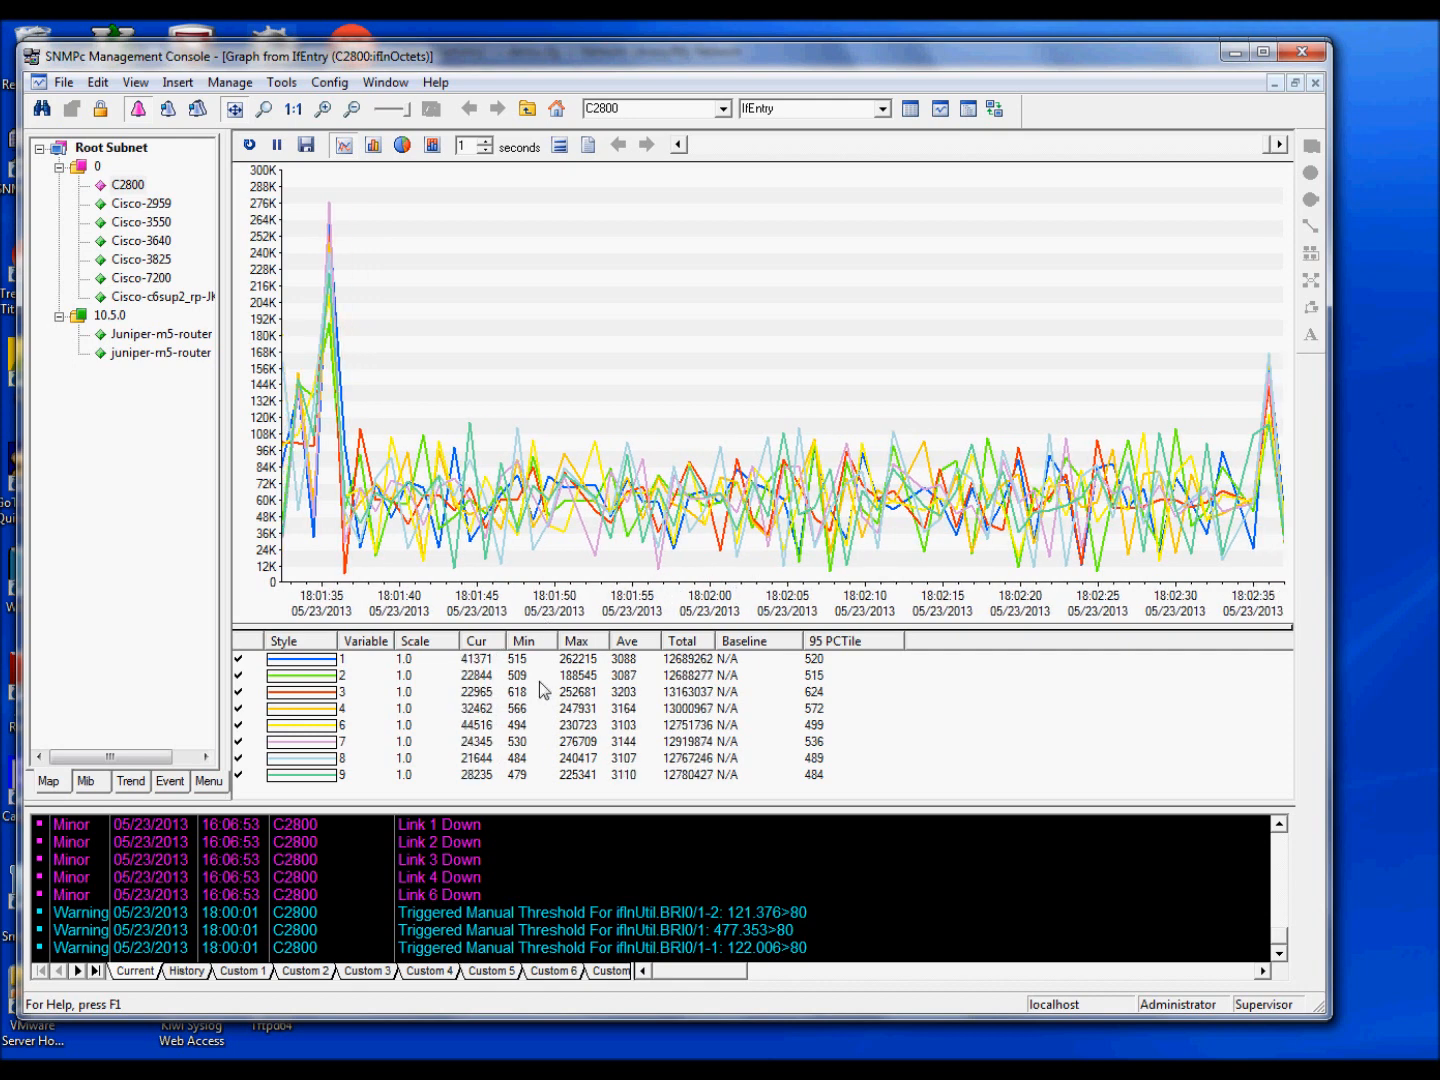
Step: In the SNMPc Management Console, review C2800's triggered ifInUtil threshold warnings for the BRI0/1 interfaces in the event log
{"action": "left_click", "coordinate": [477, 913]}
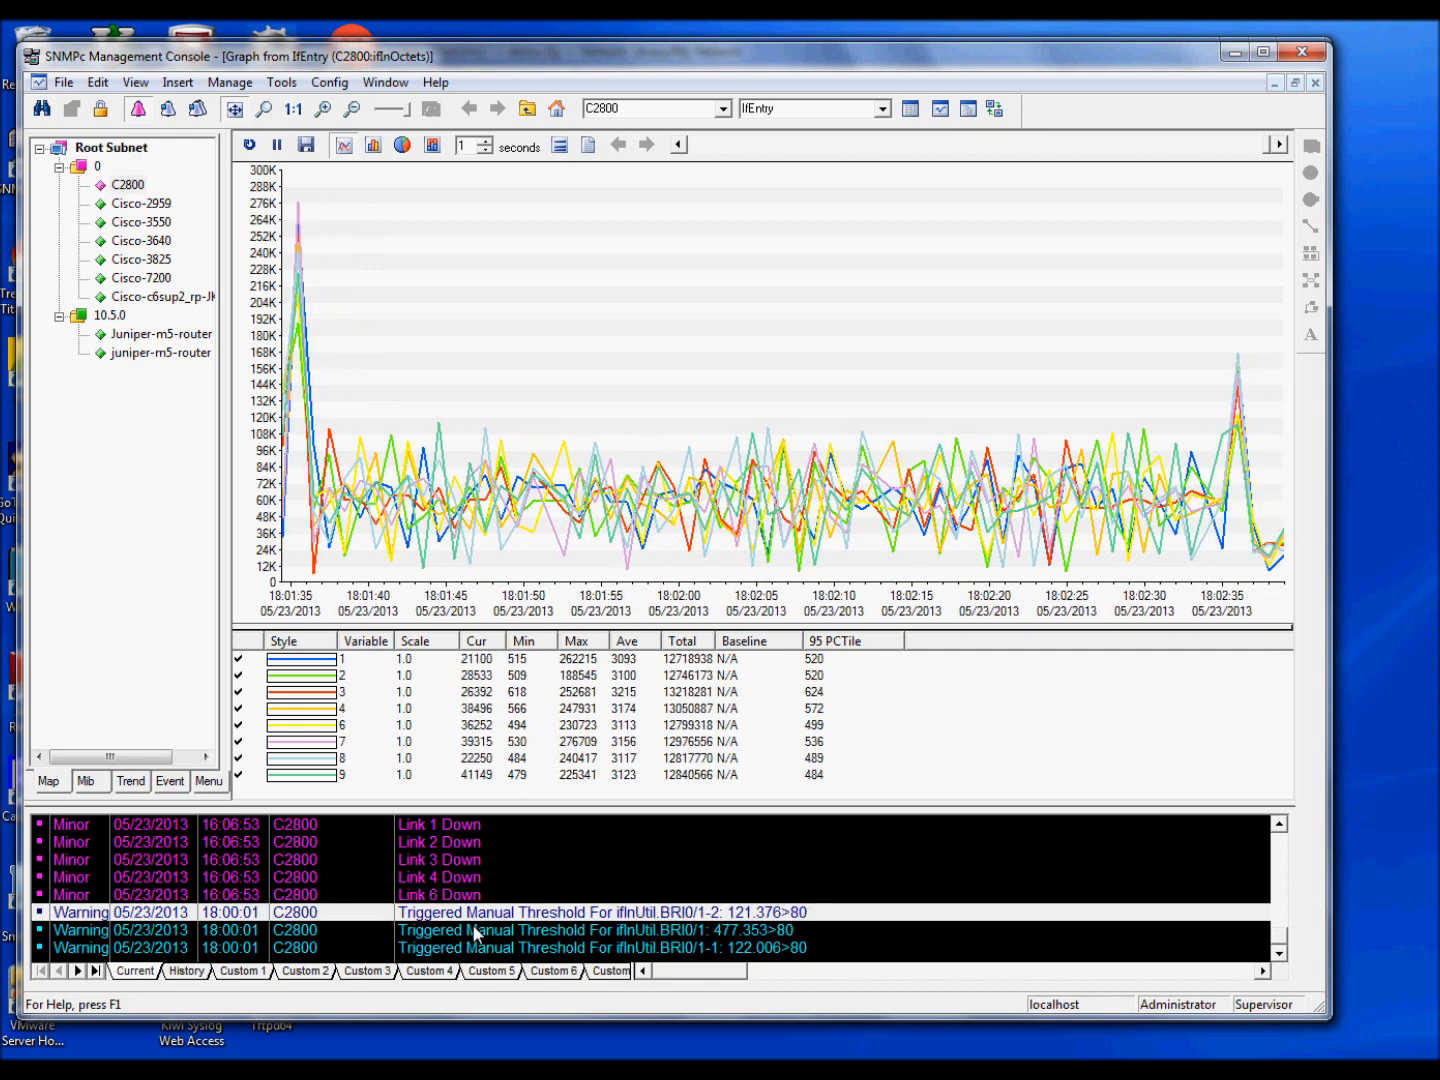
{"action": "left_click", "coordinate": [477, 930]}
{"action": "left_click", "coordinate": [477, 948]}
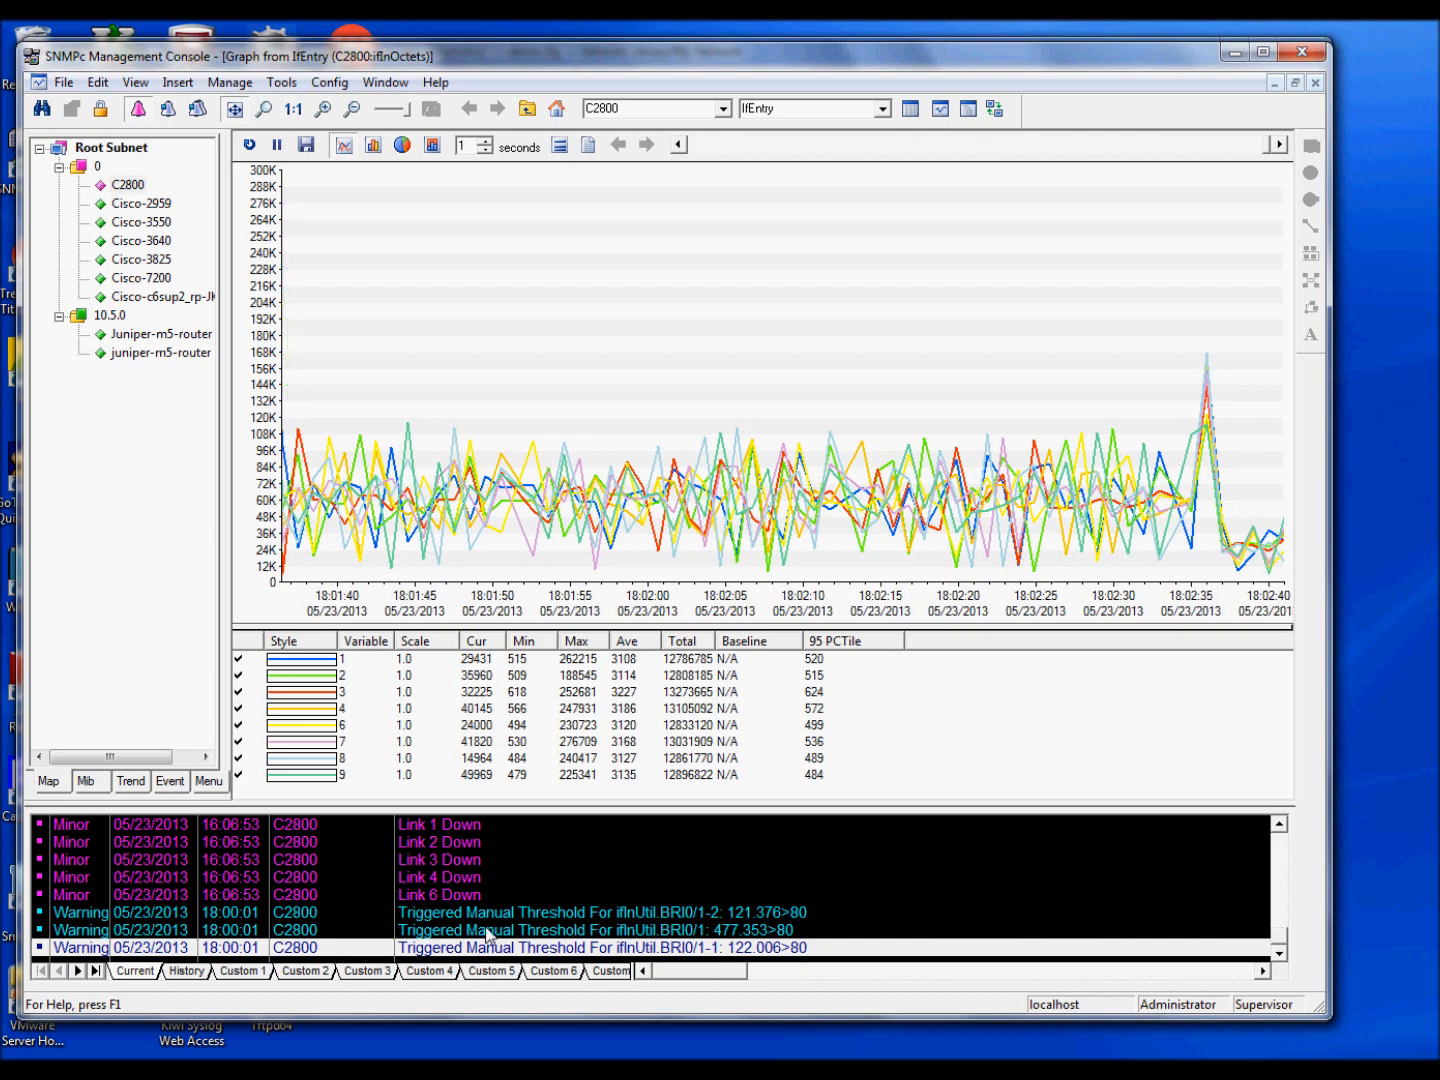
{"action": "left_click", "coordinate": [488, 913]}
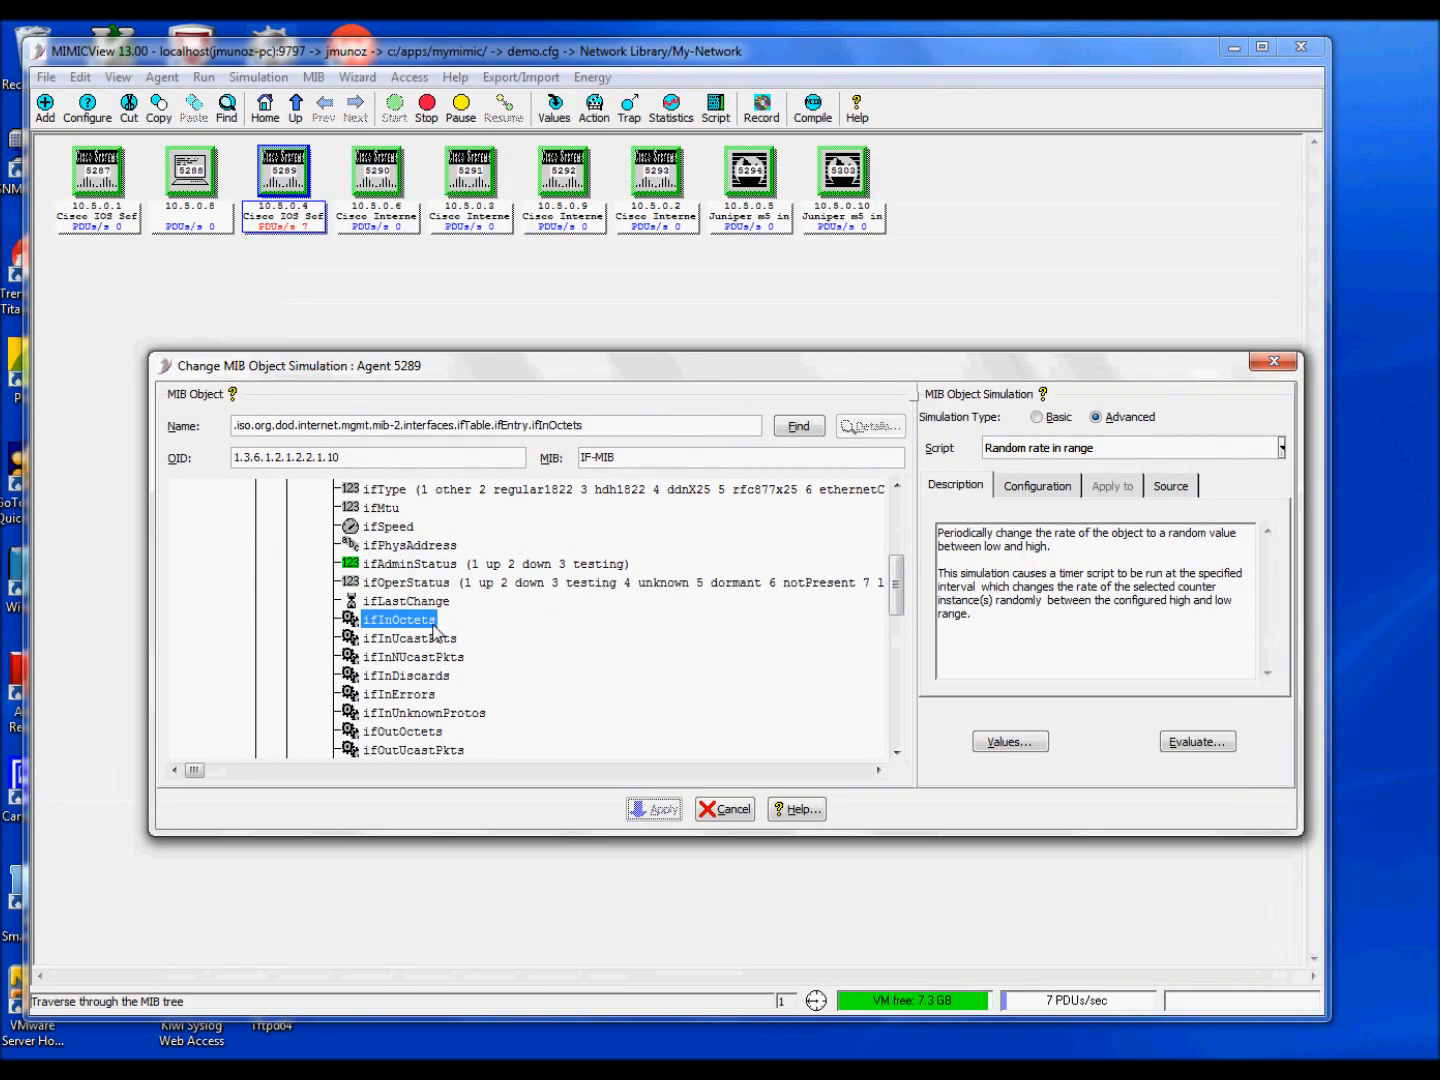
Step: Back in MIMICView, revert the ifInOctets simulation on agent 5289 to the Basic type and apply the change
{"action": "left_click", "coordinate": [433, 625]}
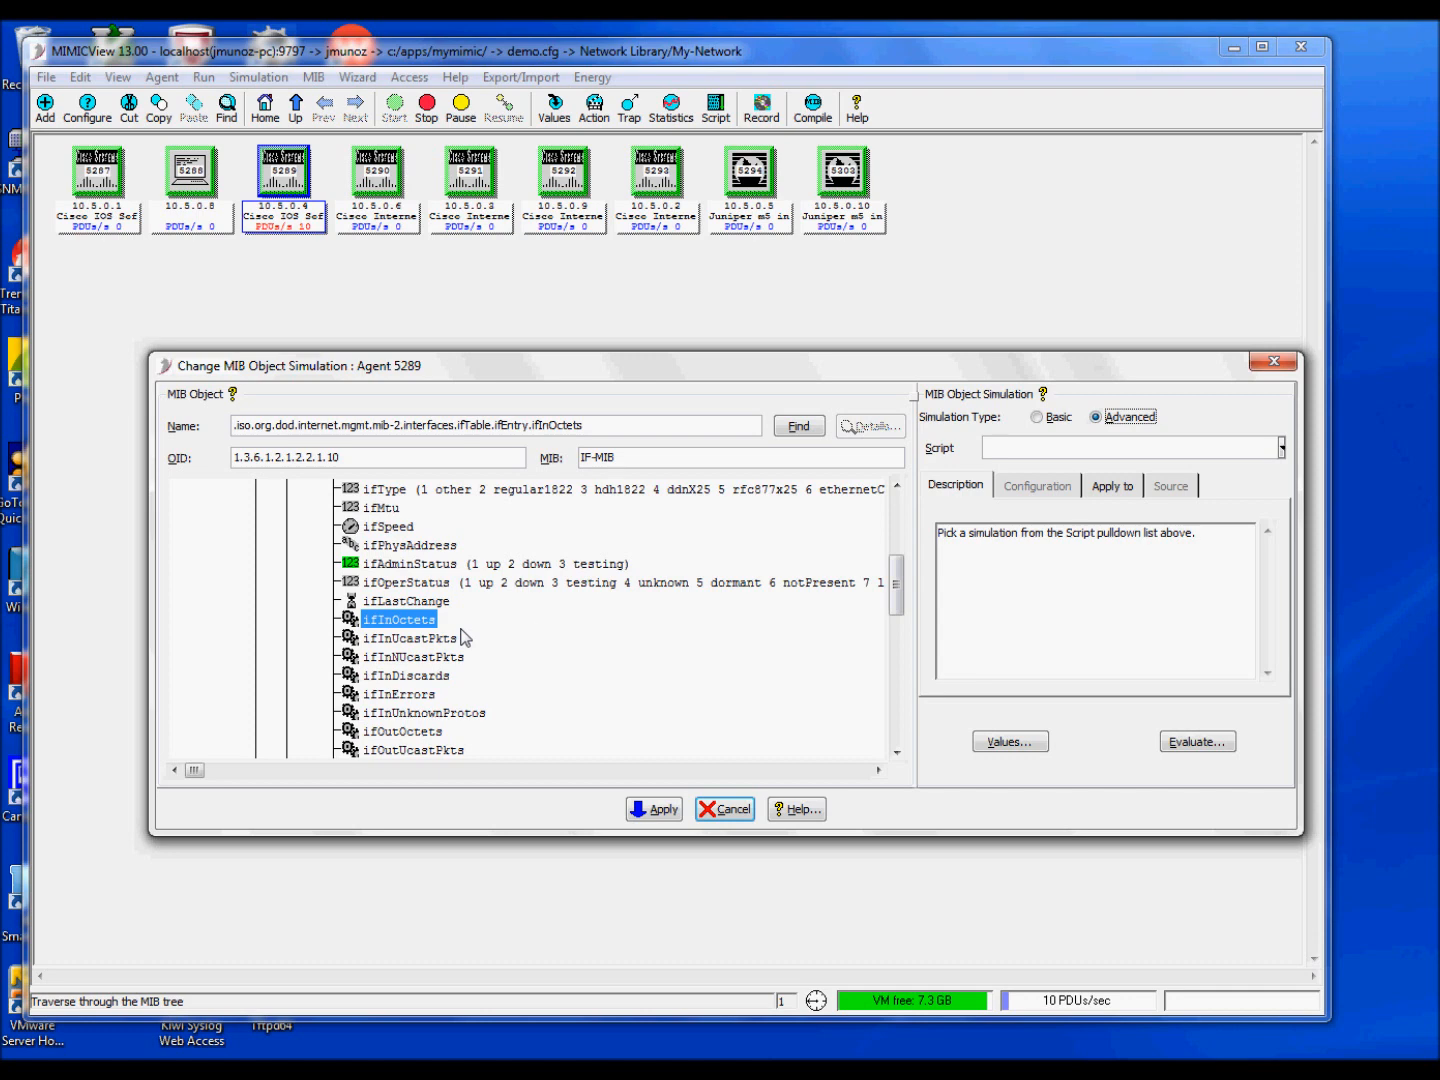
{"action": "left_click", "coordinate": [1040, 417]}
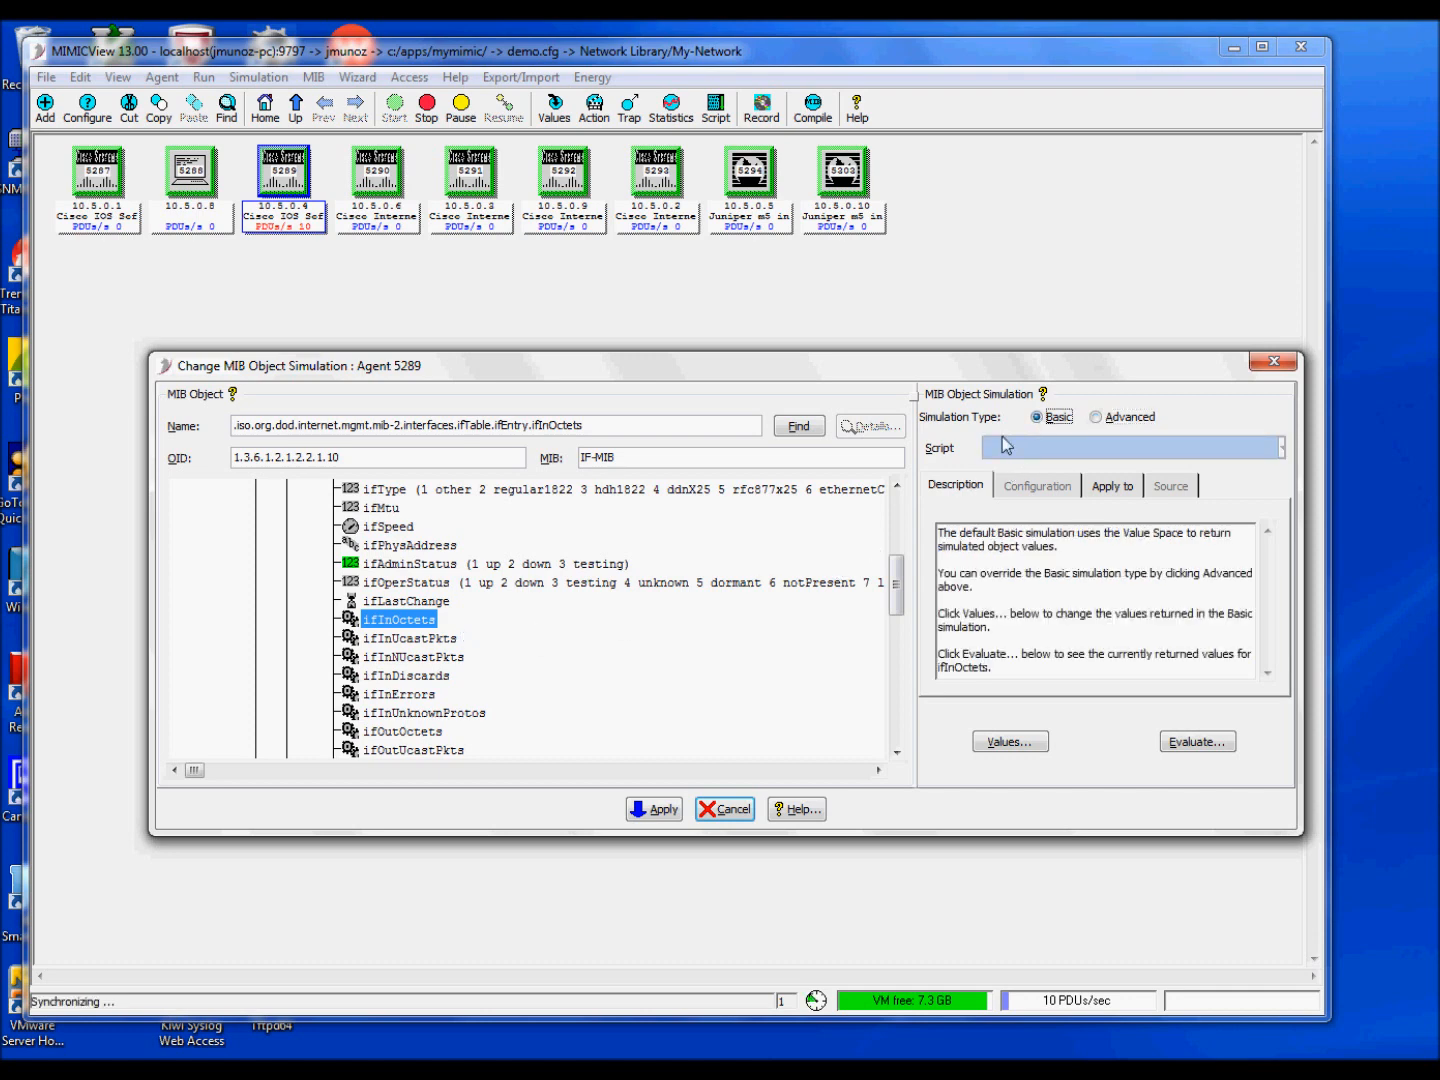
{"action": "left_click", "coordinate": [650, 812]}
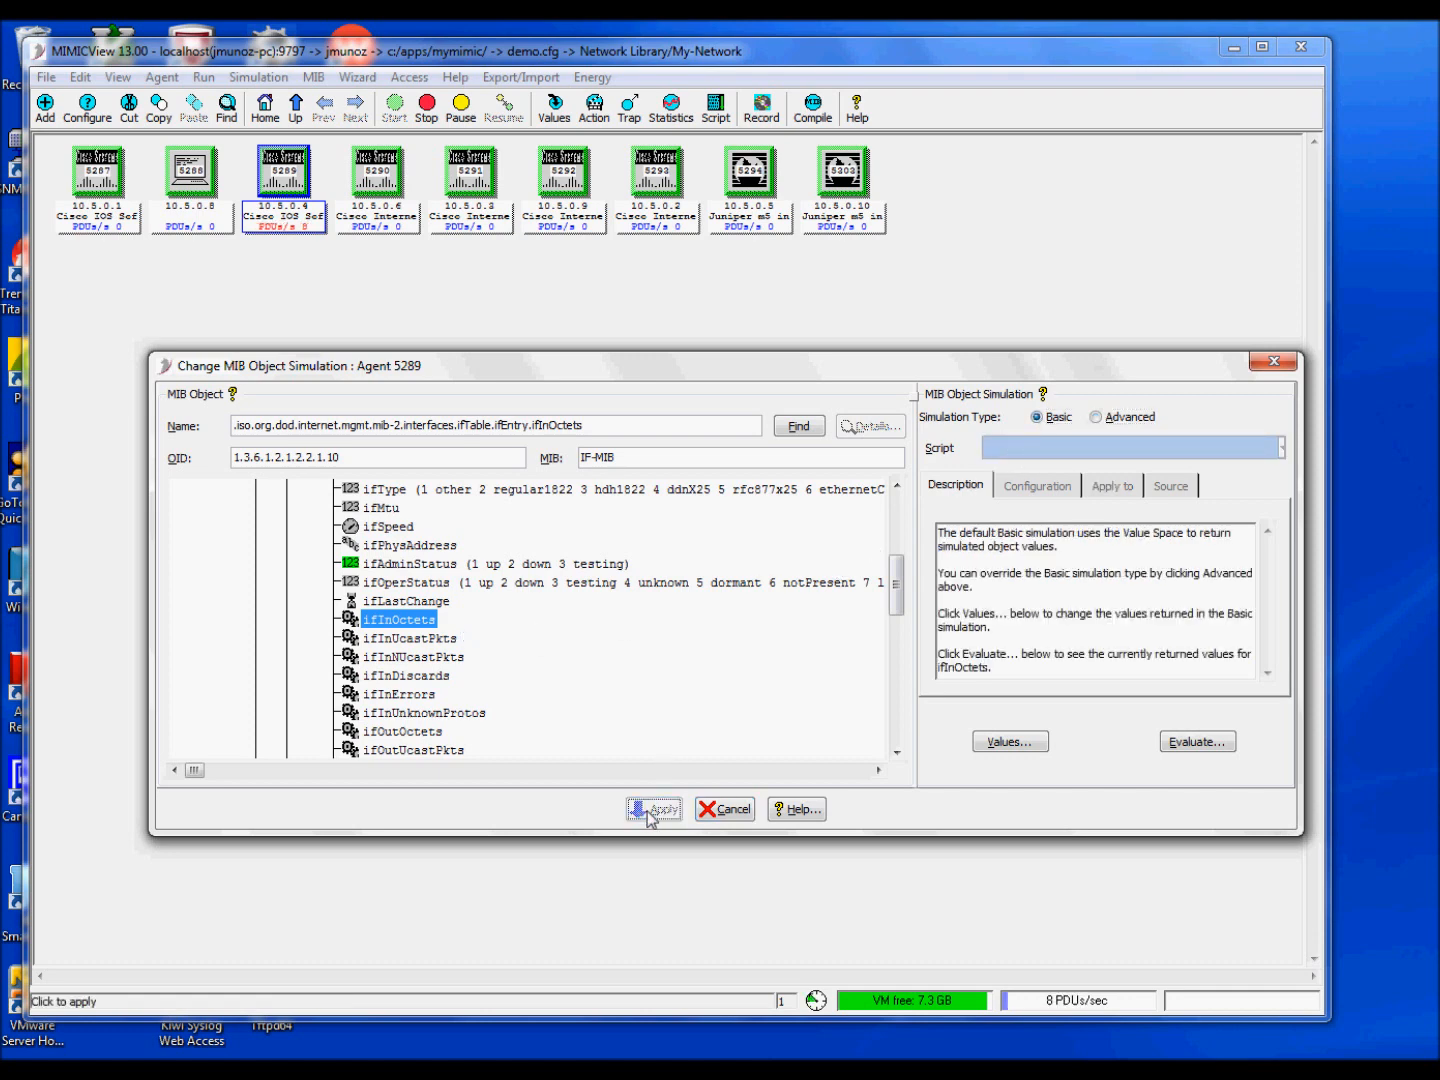